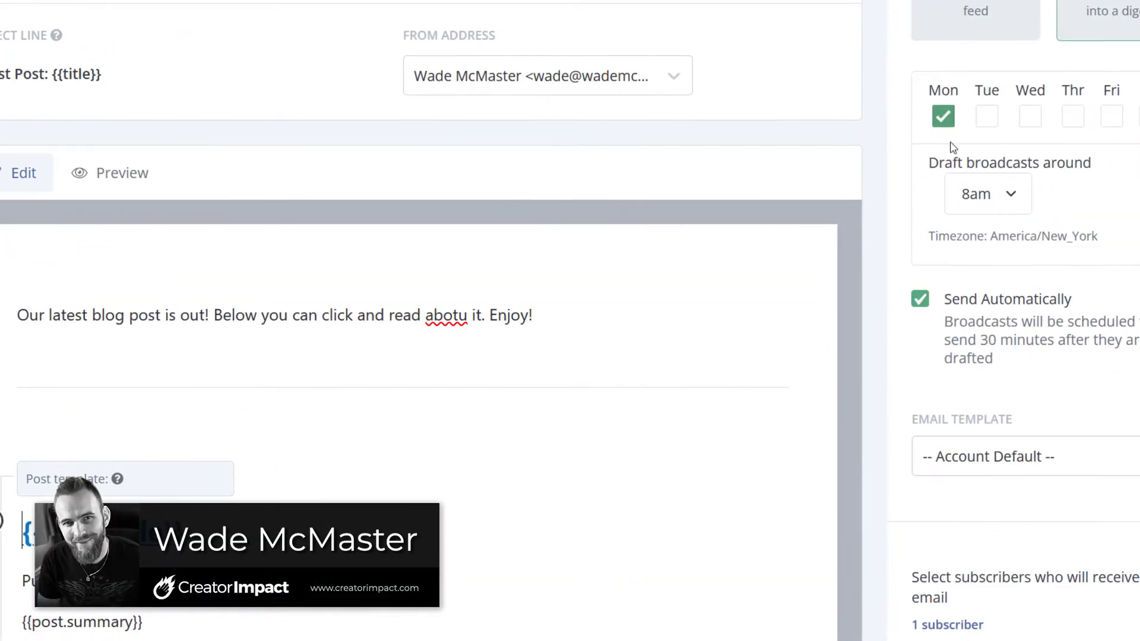
Step: Preview the finished email, ending on the Subscribers dashboard's net new subscribers chart
left_click(118, 175)
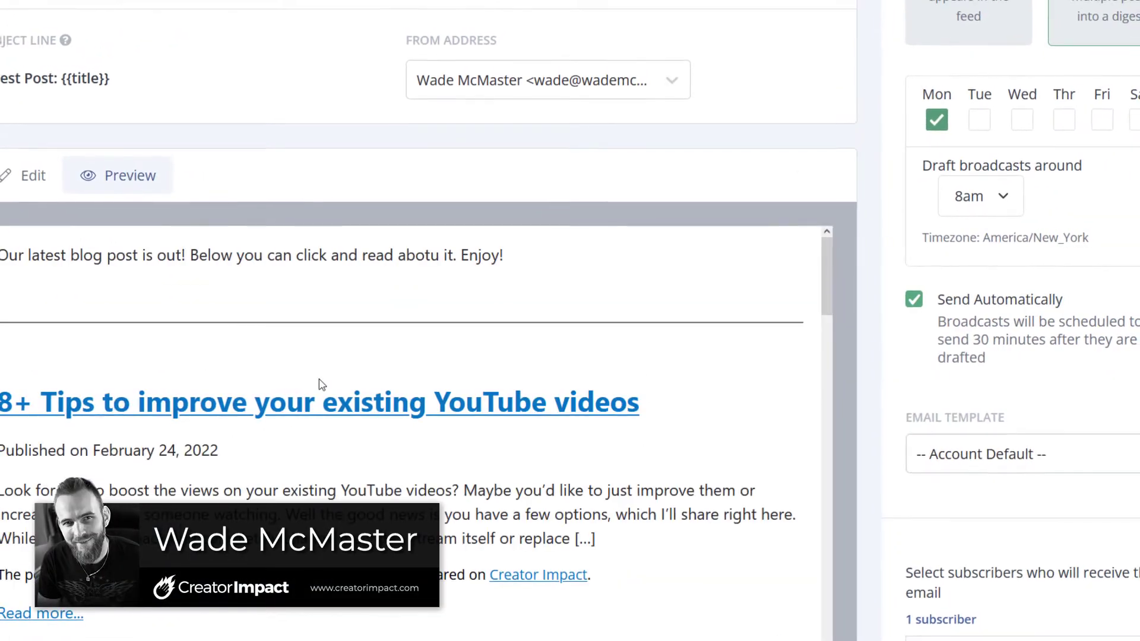
scroll(320, 385, "down", 10)
scroll(104, 424, "up", 9)
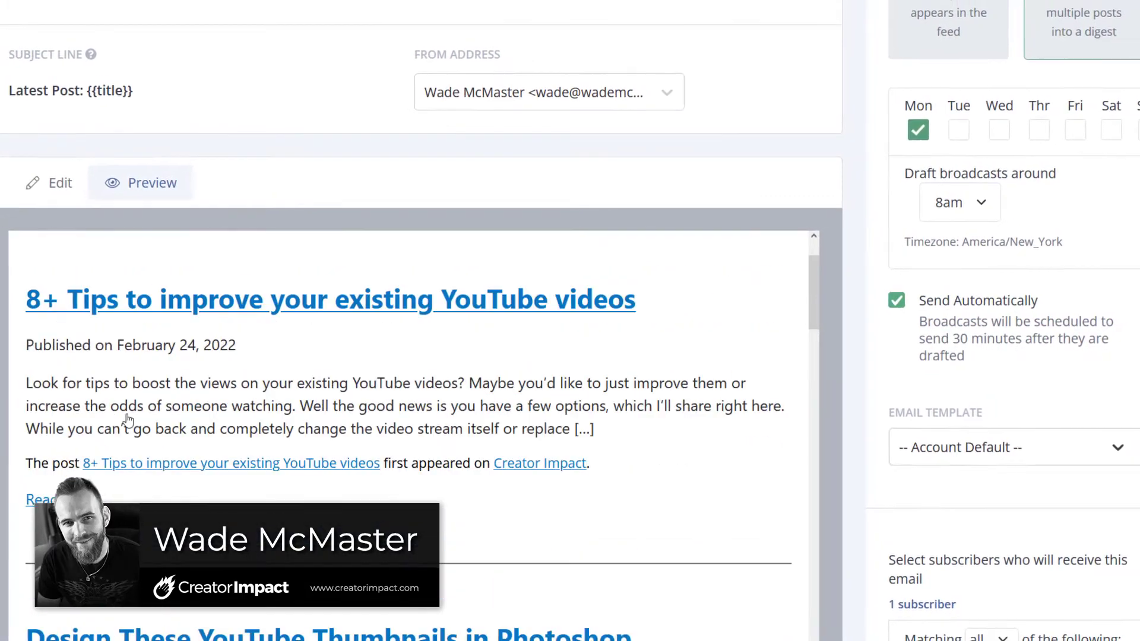
scroll(128, 419, "up", 3)
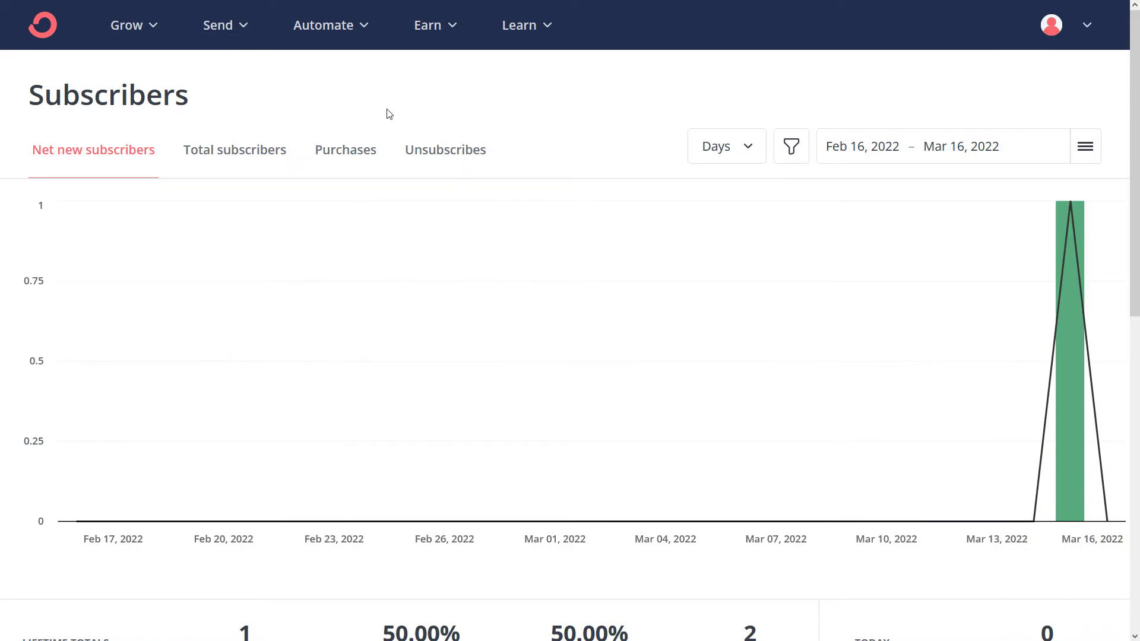
Step: Choose RSS from the Automate menu to reach the RSS feed automations
left_click(349, 28)
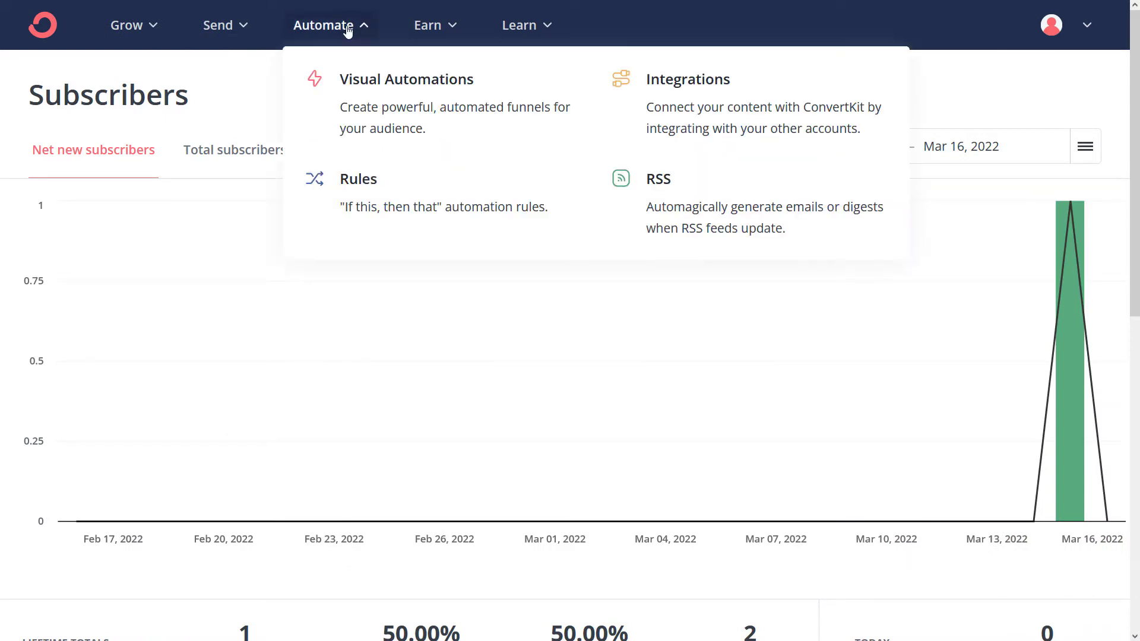
left_click(715, 204)
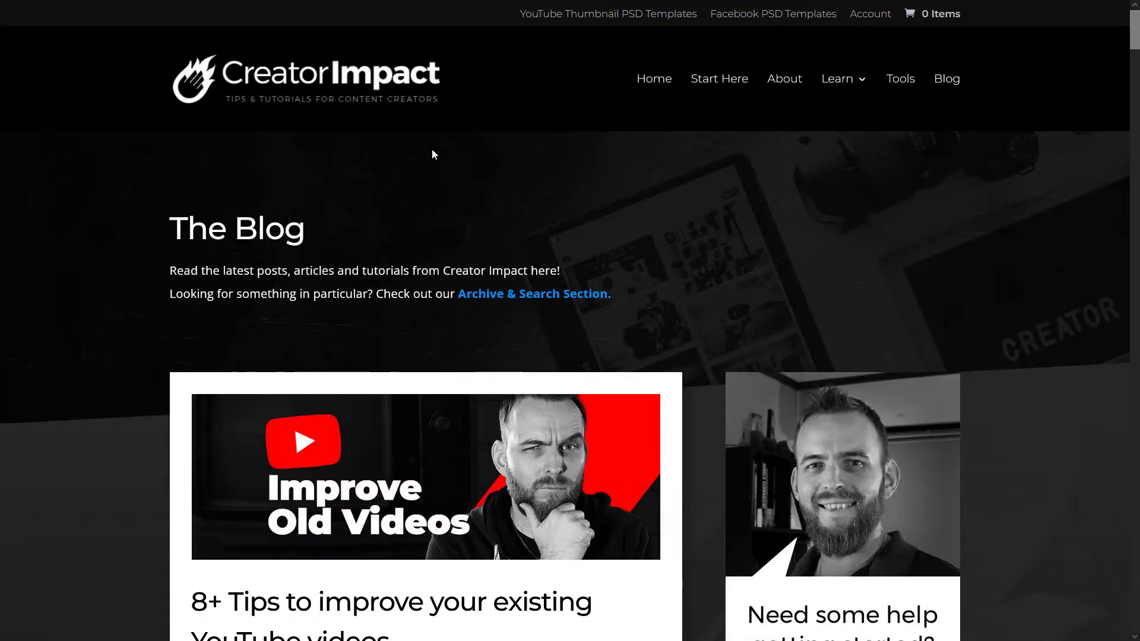
scroll(436, 157, "down", 7)
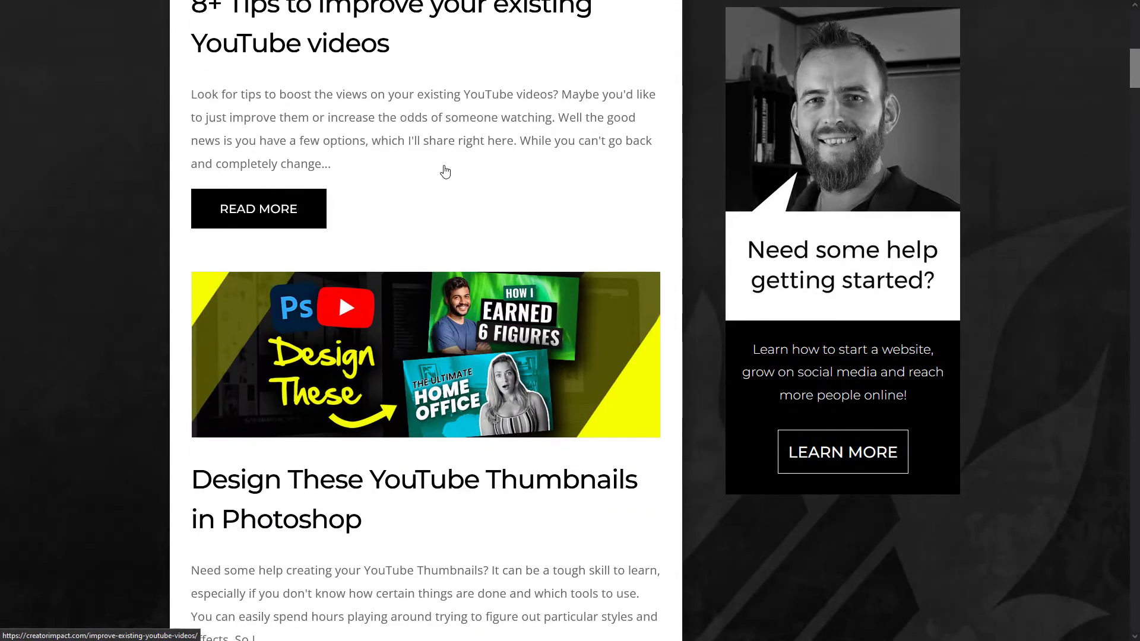
scroll(445, 171, "up", 7)
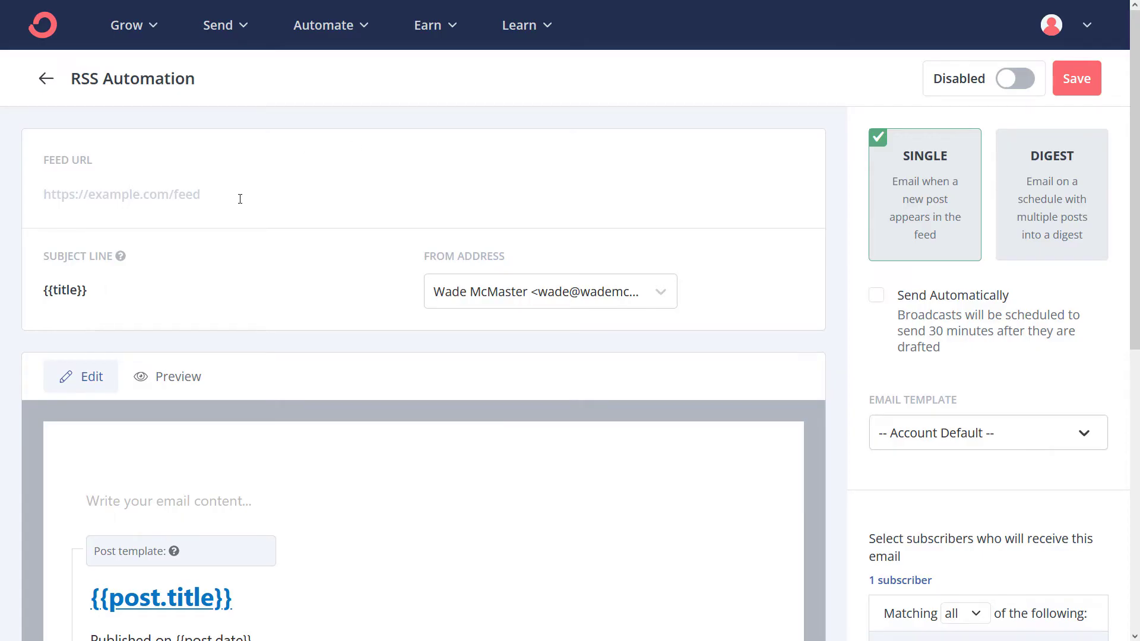
left_click(240, 198)
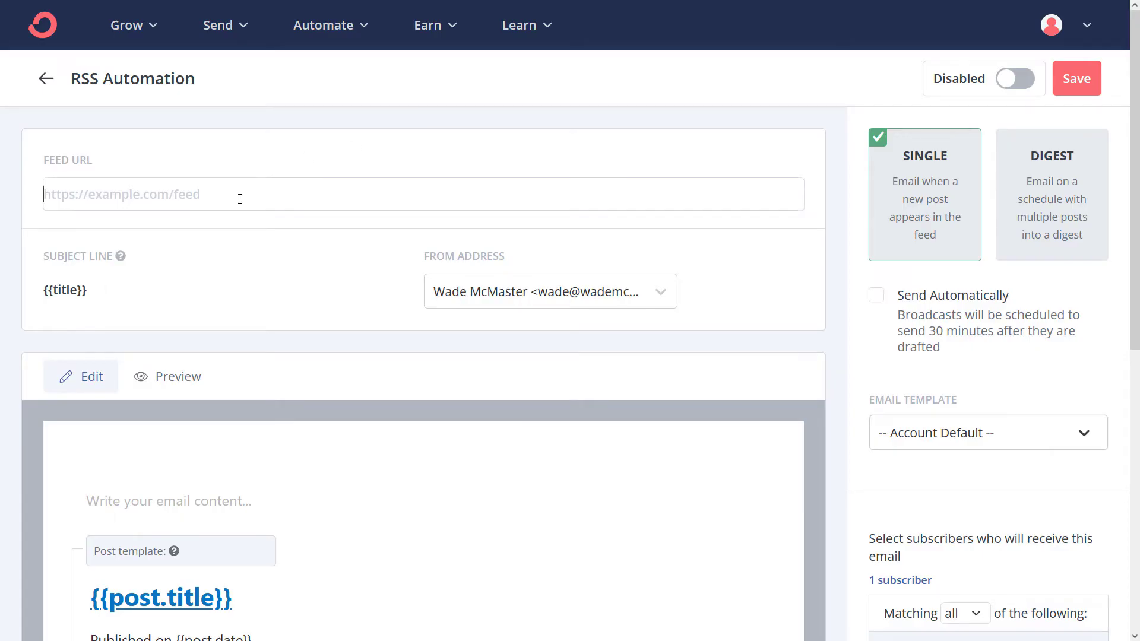
type("https")
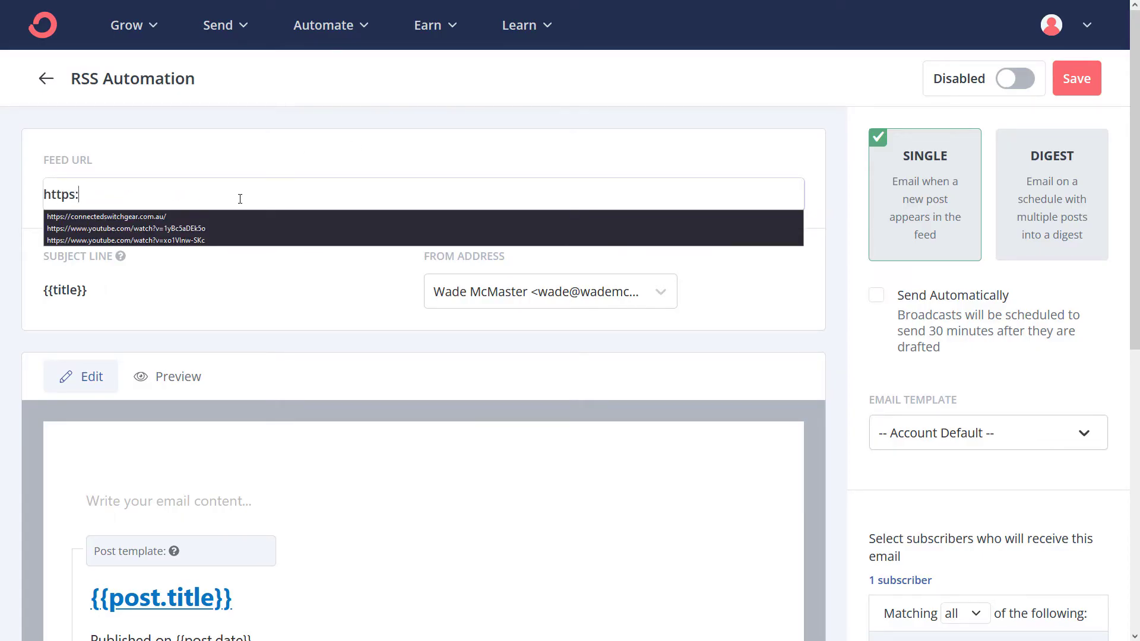
type("://www.c")
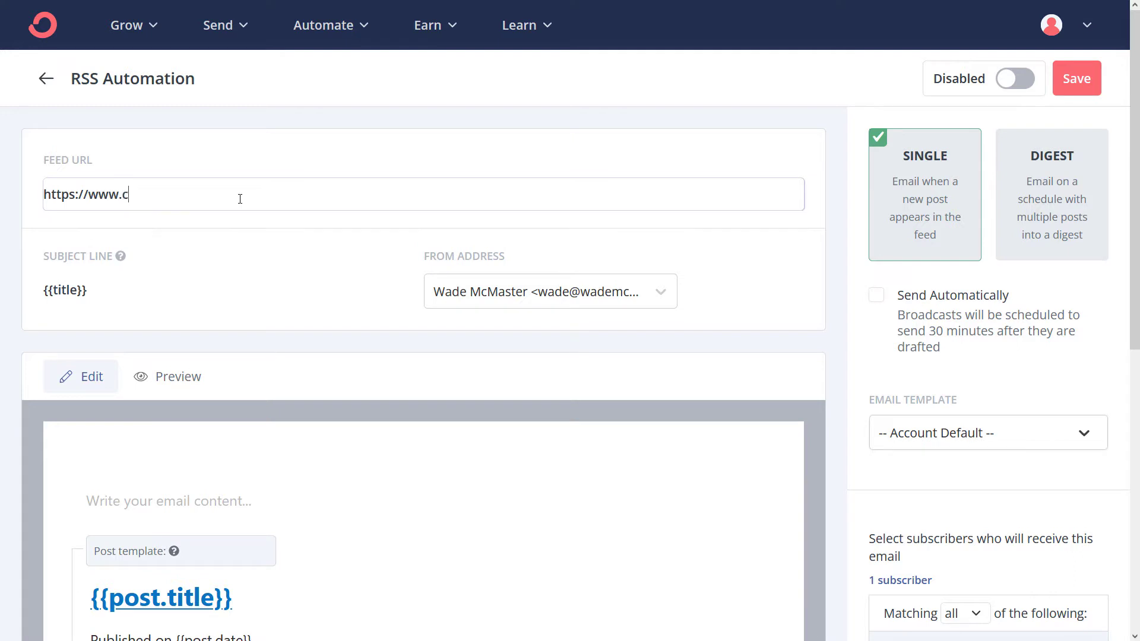
type("reatorimpact.com")
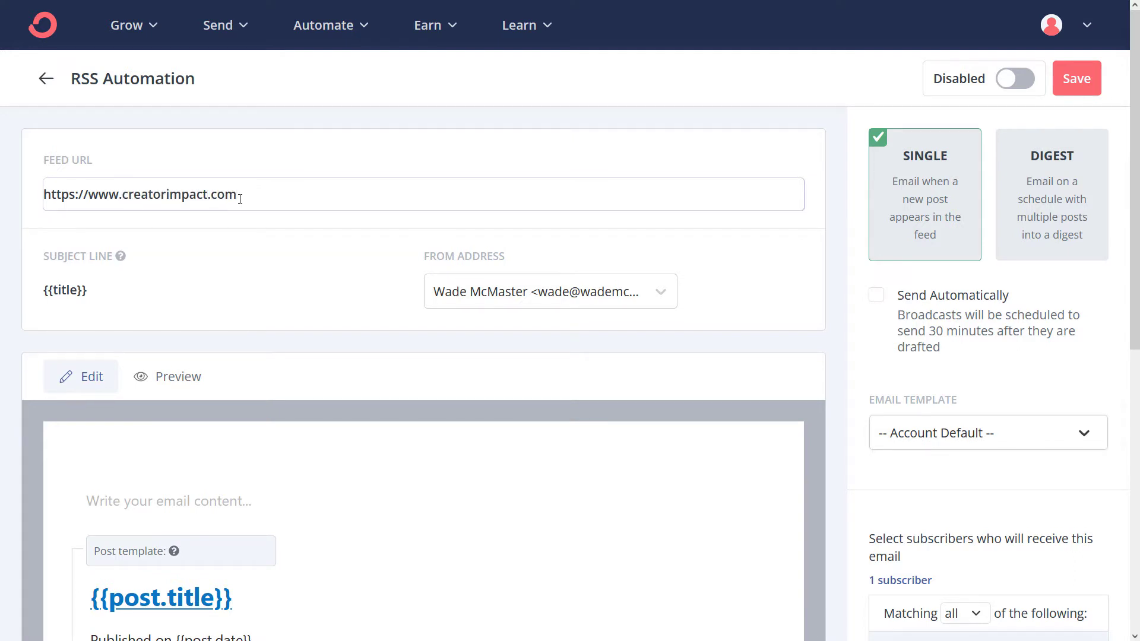
type("/feed")
Step: Change the subject line to 'Latest Post: {{title}}', keeping one email per post
left_click(94, 291)
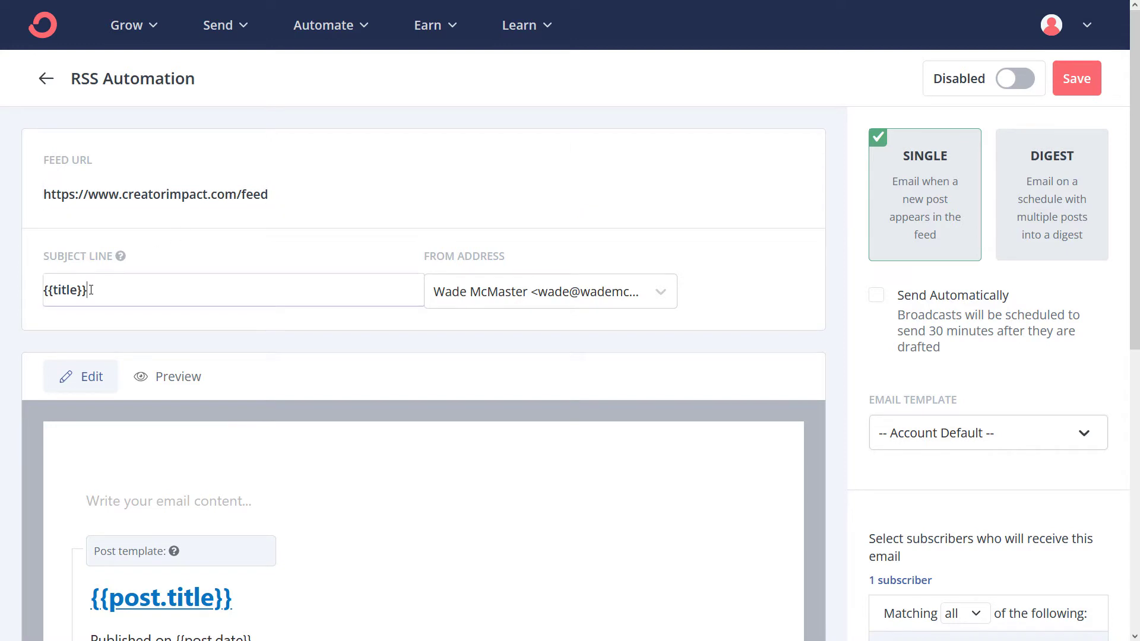
scroll(91, 289, "down", 2)
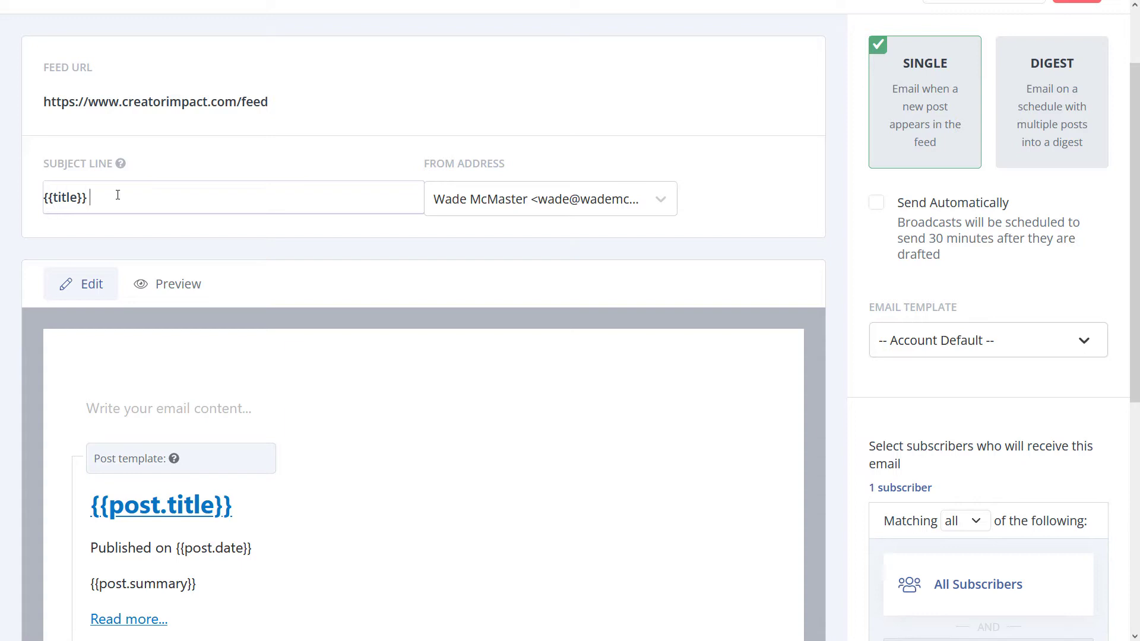
type("test")
key("BackSpace")
key("BackSpace")
key("BackSpace")
key("BackSpace")
key("BackSpace")
key("BackSpace")
type("Latest Post:")
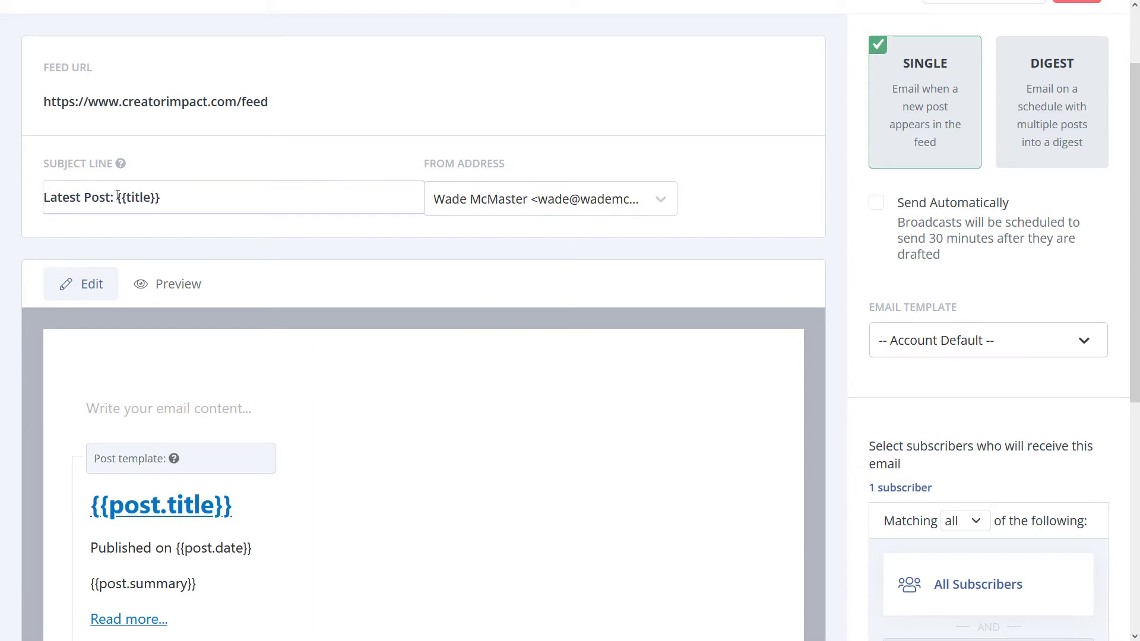
scroll(559, 270, "up", 2)
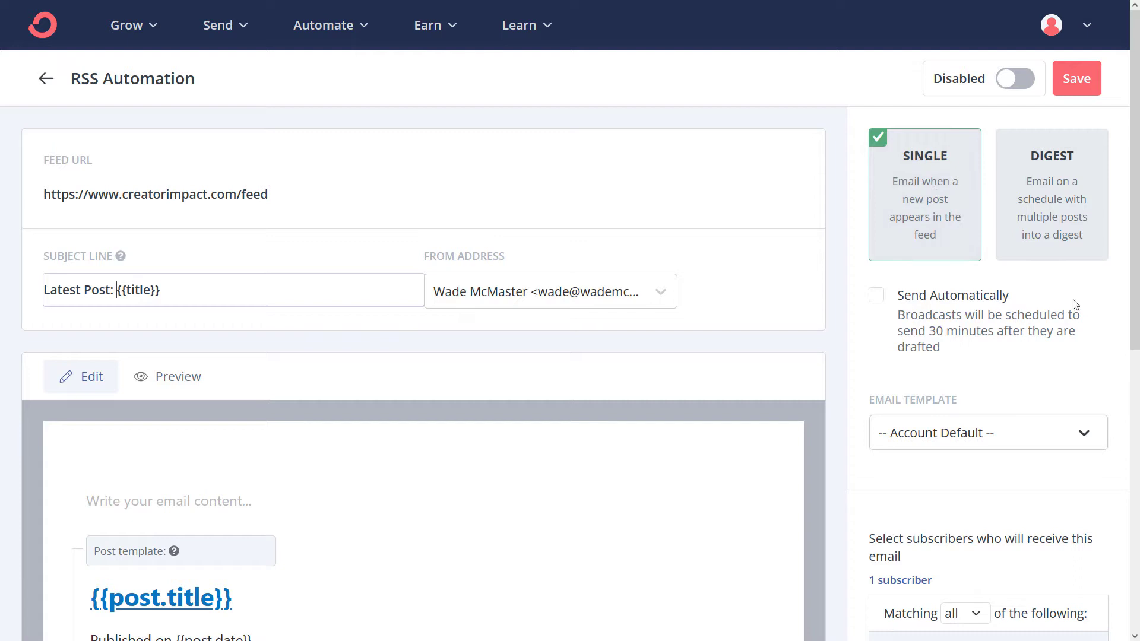
left_click(1066, 193)
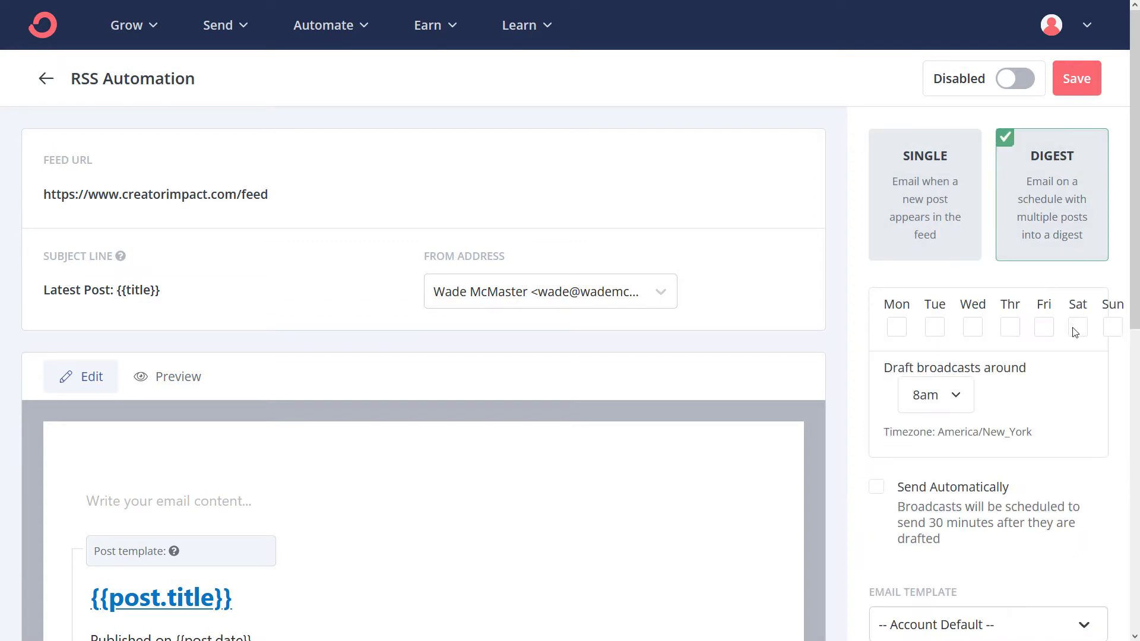
left_click(950, 216)
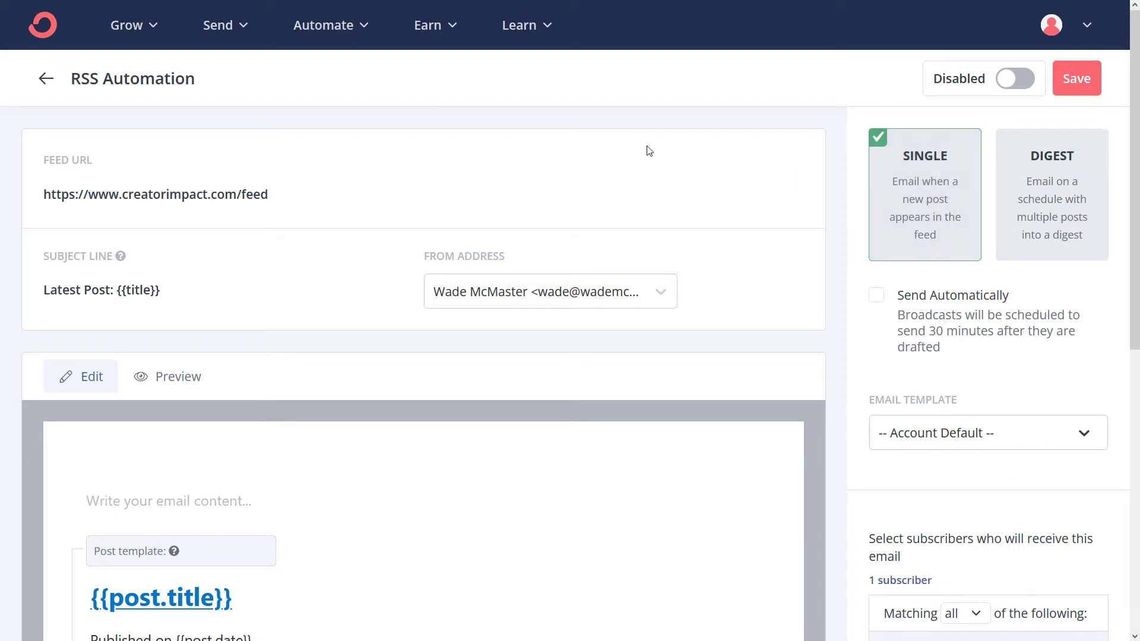
Step: Above the post template, add the intro 'Our latest blog post is out! Below you can click and read abotu it. Enjoy!'
scroll(648, 151, "down", 5)
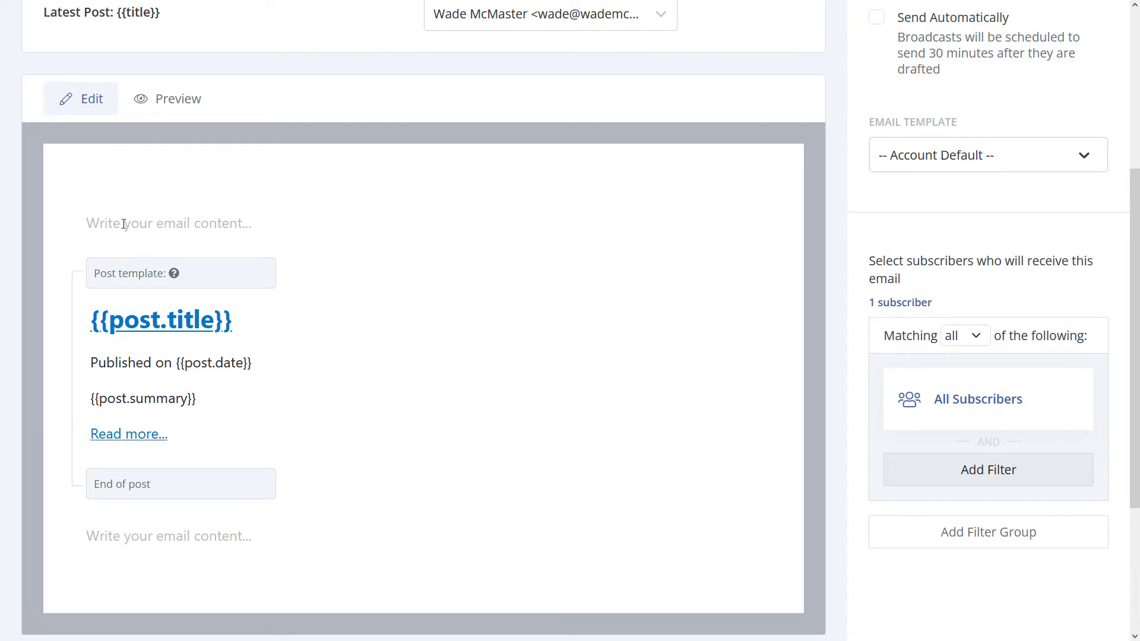
left_click(59, 222)
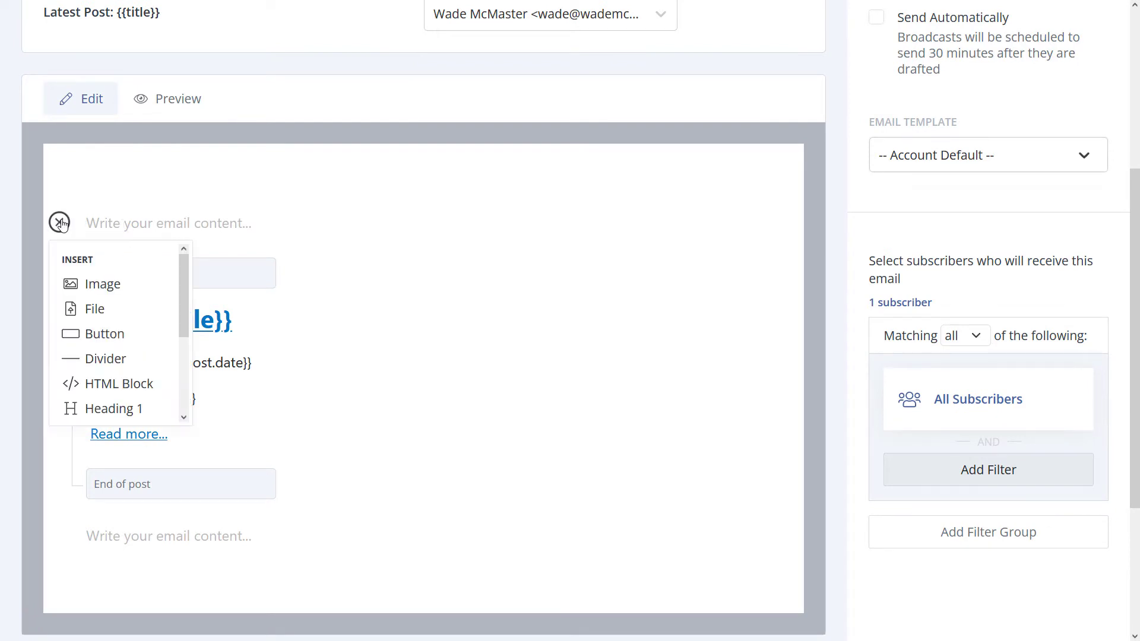
mouse_move(179, 275)
left_mouse_down()
mouse_move(196, 357)
mouse_move(191, 276)
left_mouse_up()
left_click(198, 221)
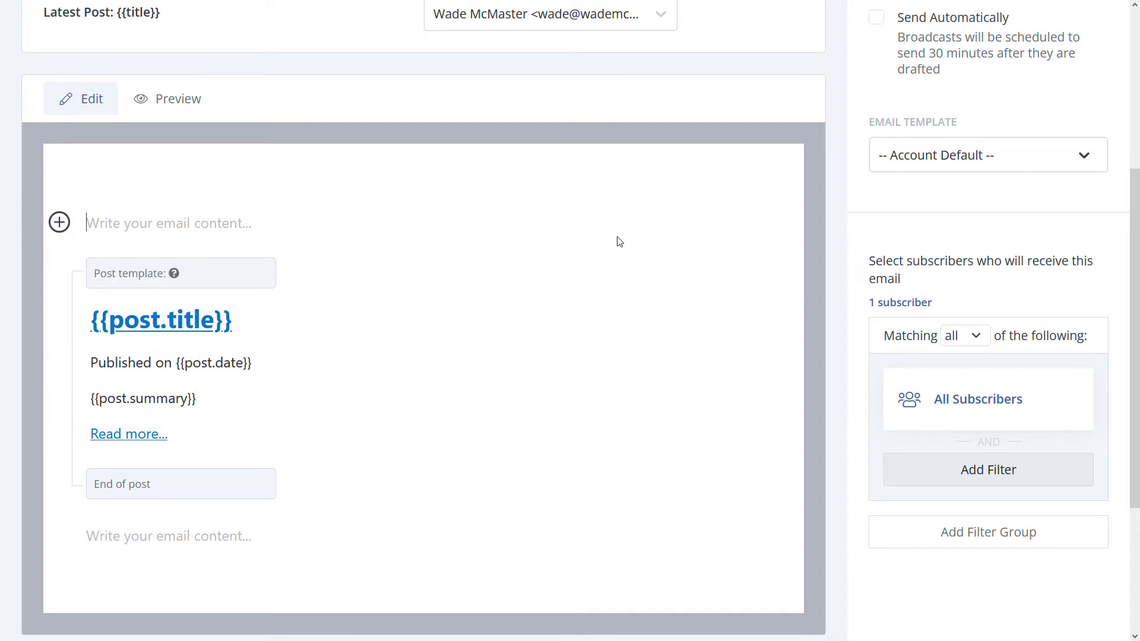
type("T")
key("BackSpace")
type("Our ")
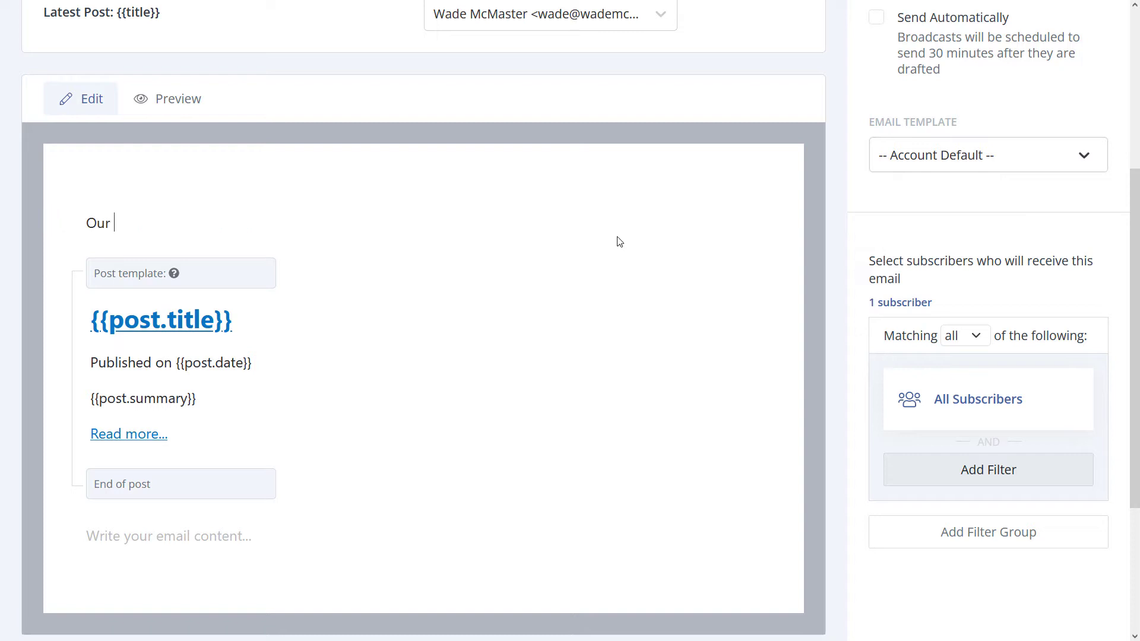
type("latest blog post is out!")
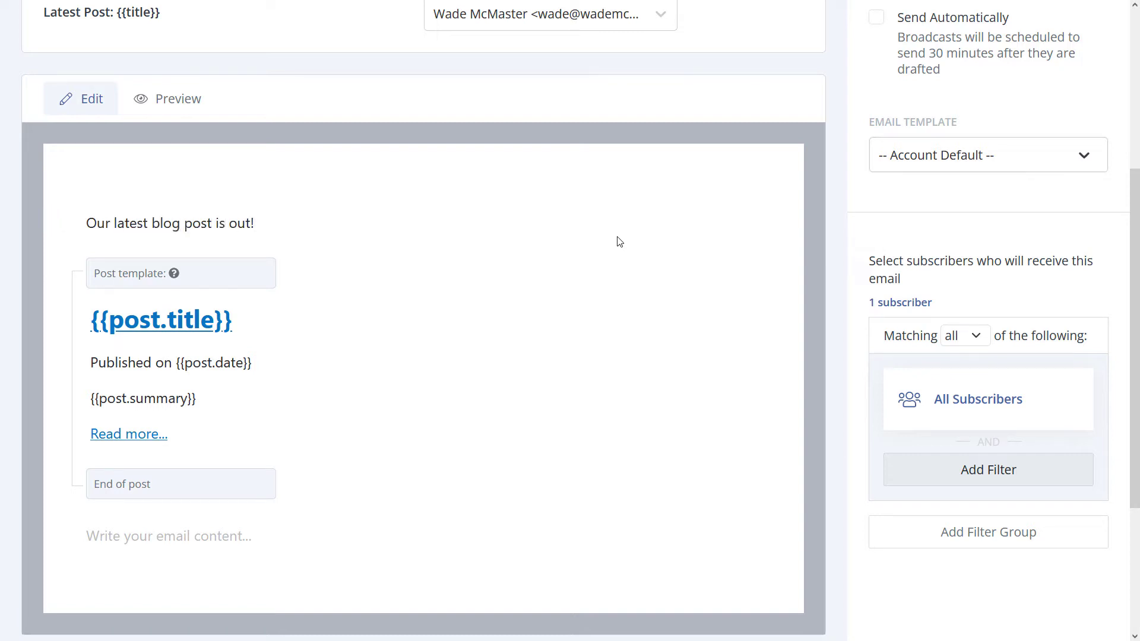
type(" Below you can click and read abotu it.")
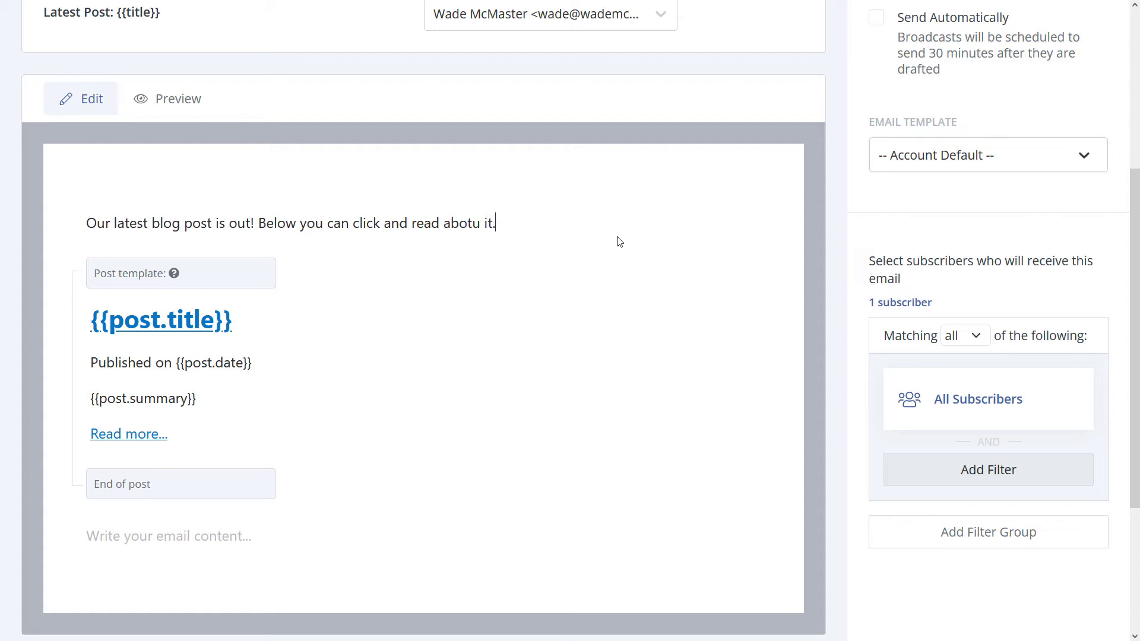
type(" Enjoy!")
Step: Below the post template, add 'Tahanks you for being a loyal subscriber.' and a Regards sign-off with the sender's name
left_click(146, 537)
type("Ta")
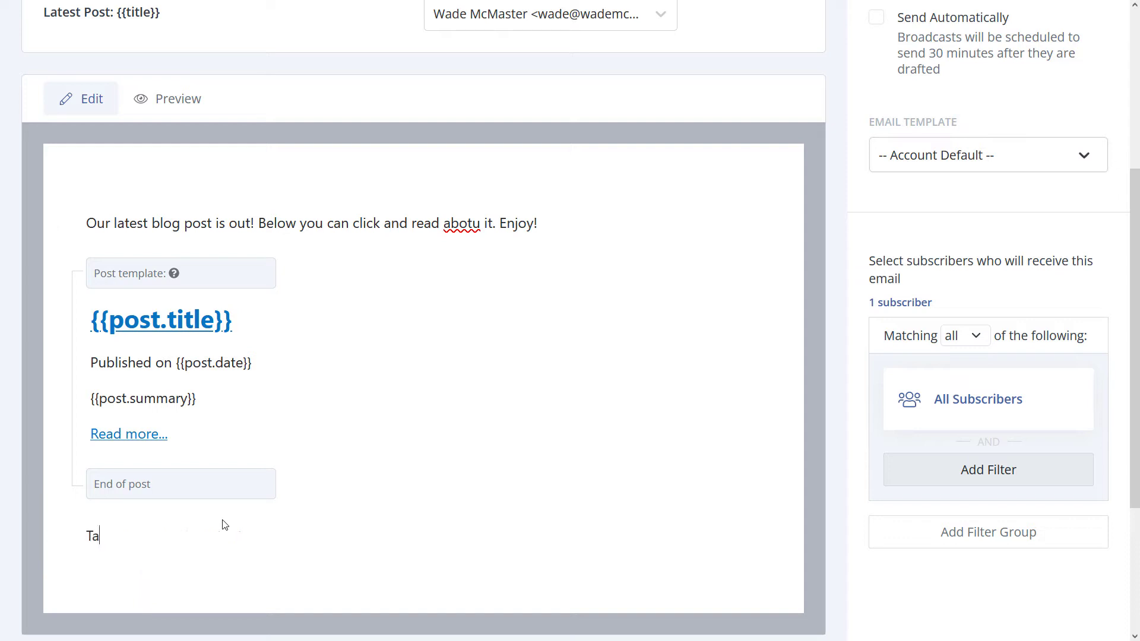
type("hanks you for being a loyal subscriber")
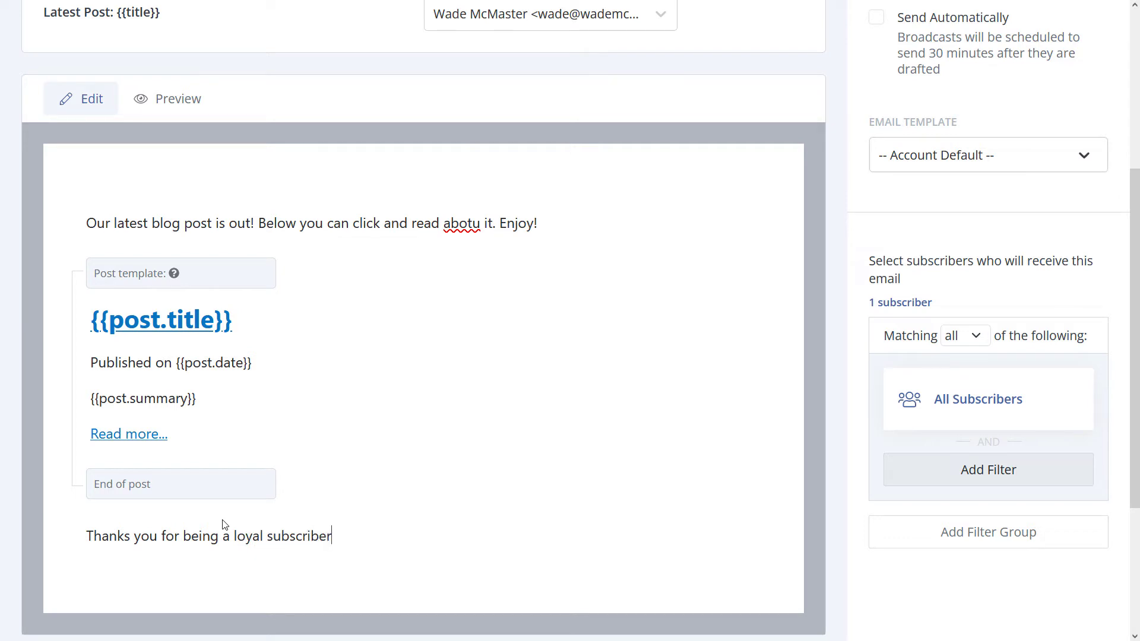
type(".")
key("Return")
type("Regards")
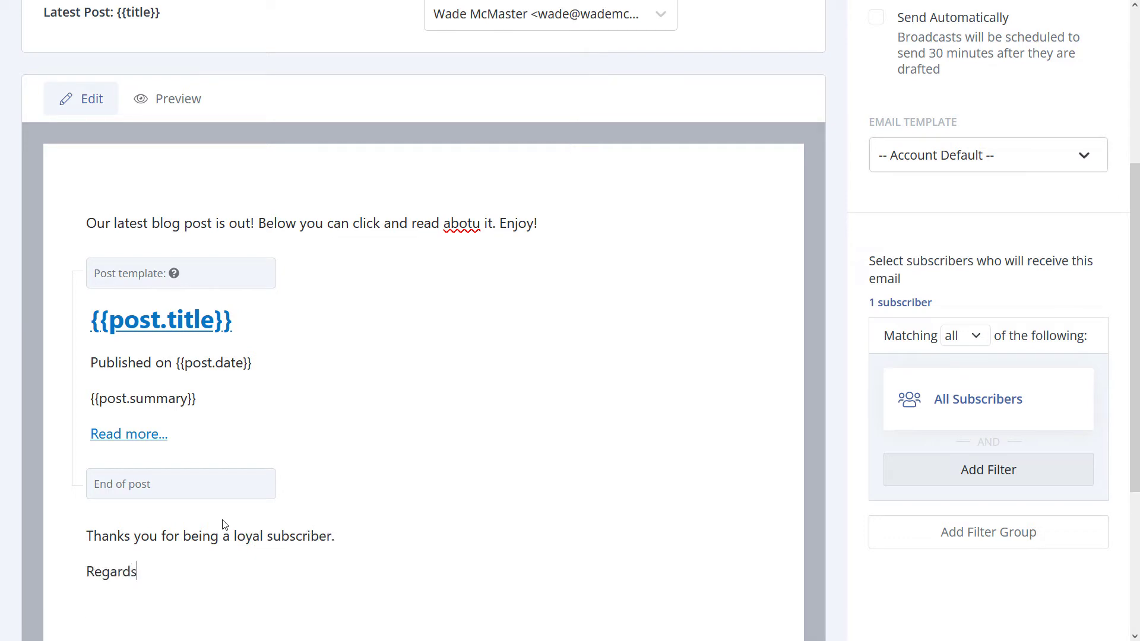
key("Return")
key("BackSpace")
key("shift+Return")
type("Wadse")
key("BackSpace")
left_click(63, 309)
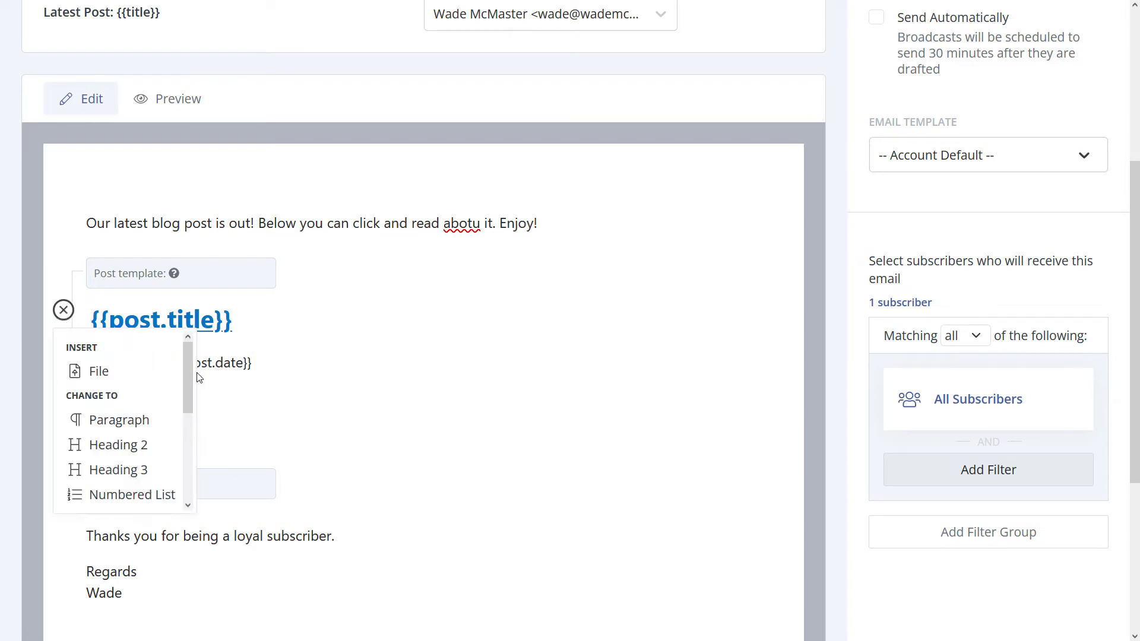
scroll(119, 416, "down", 2)
key("Escape")
left_click_drag(231, 325, 99, 323)
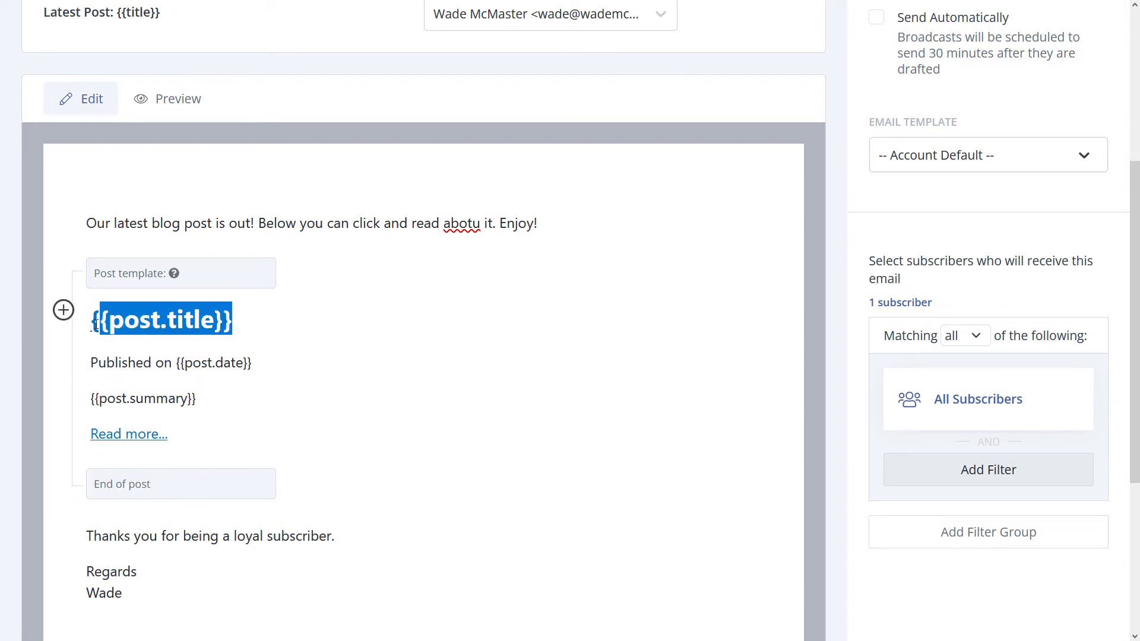
left_click(101, 285)
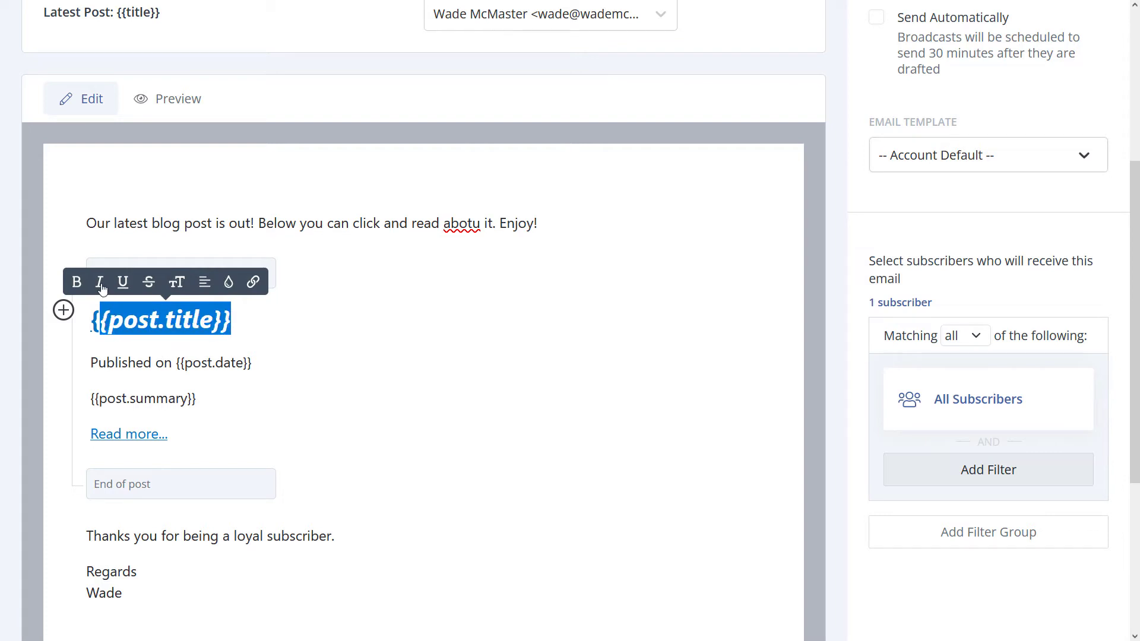
left_click(264, 320)
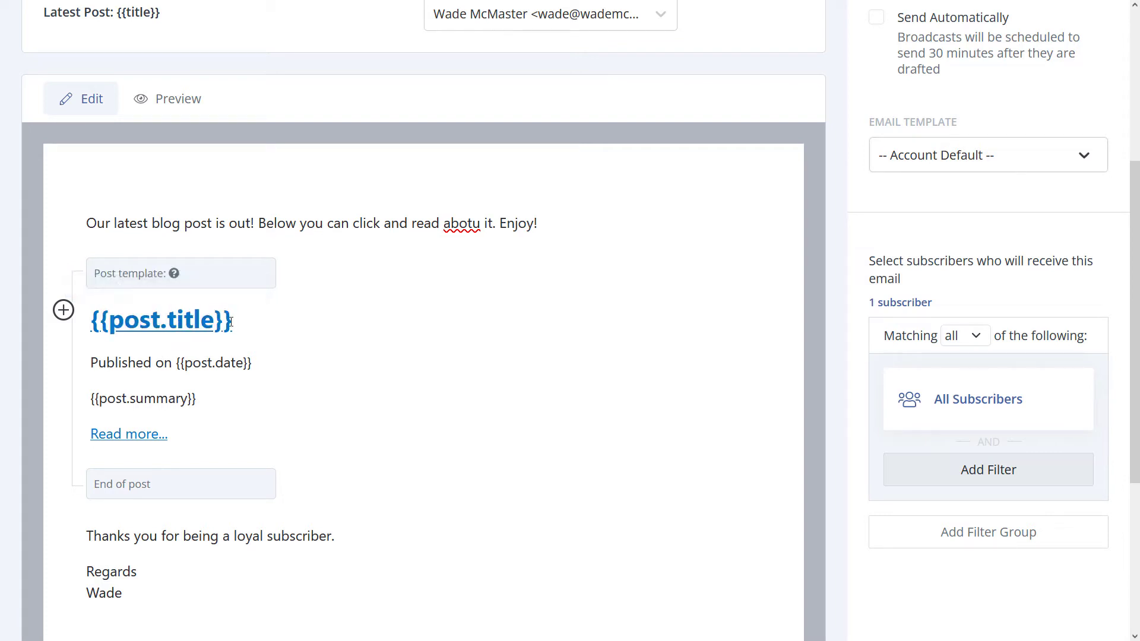
left_click_drag(238, 321, 90, 323)
left_click(207, 400)
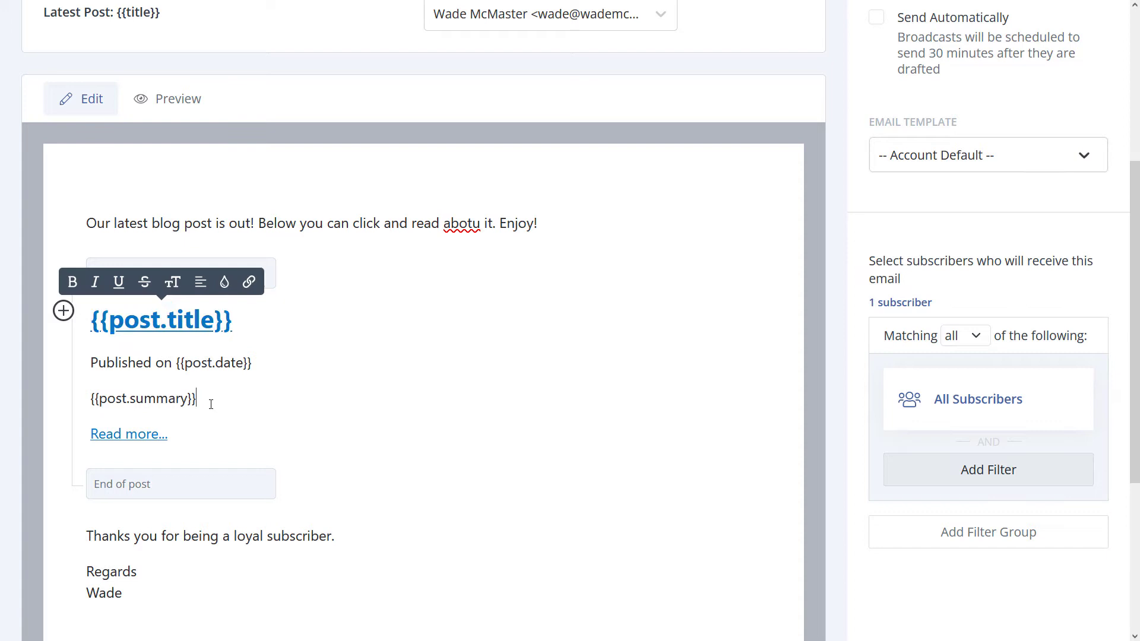
key("Return")
left_click(64, 434)
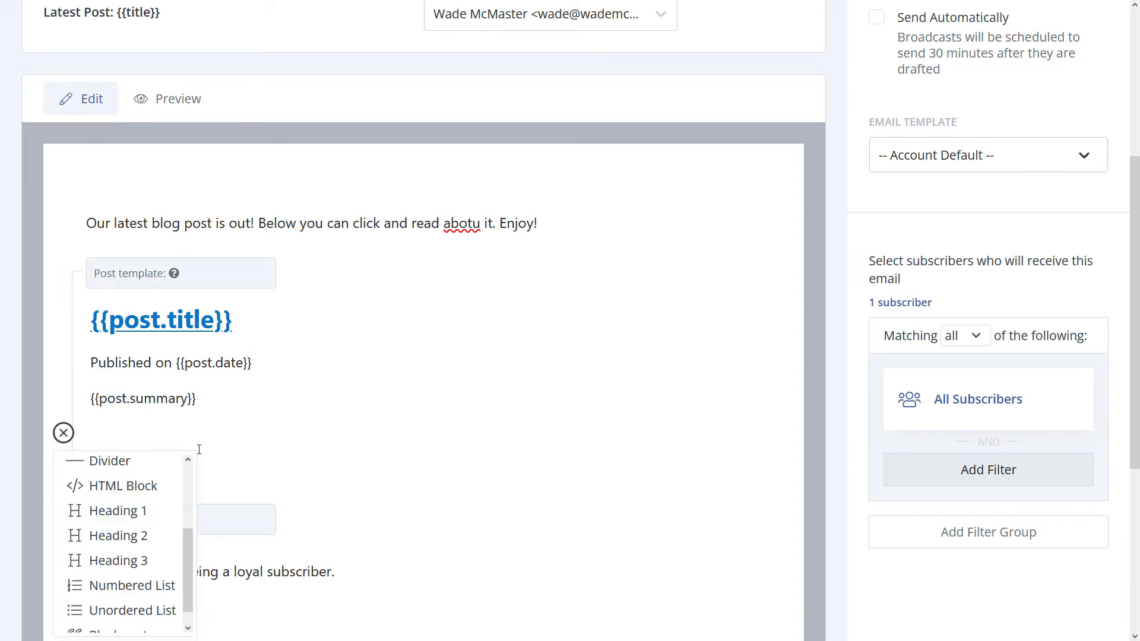
scroll(181, 493, "down", 5)
scroll(194, 295, "down", 1)
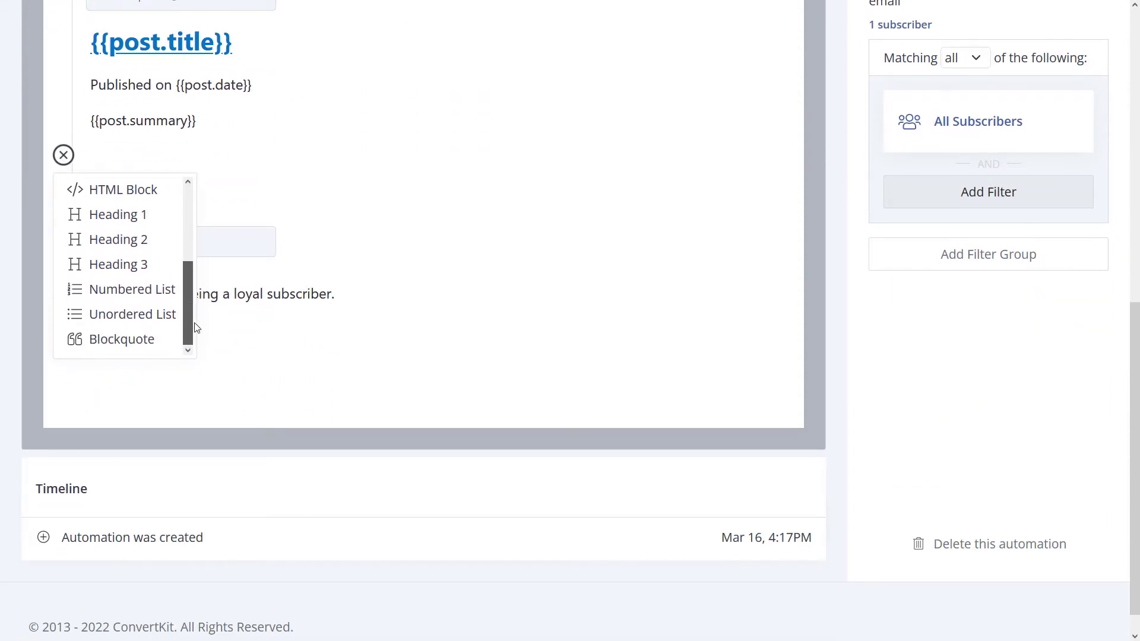
left_click(171, 161)
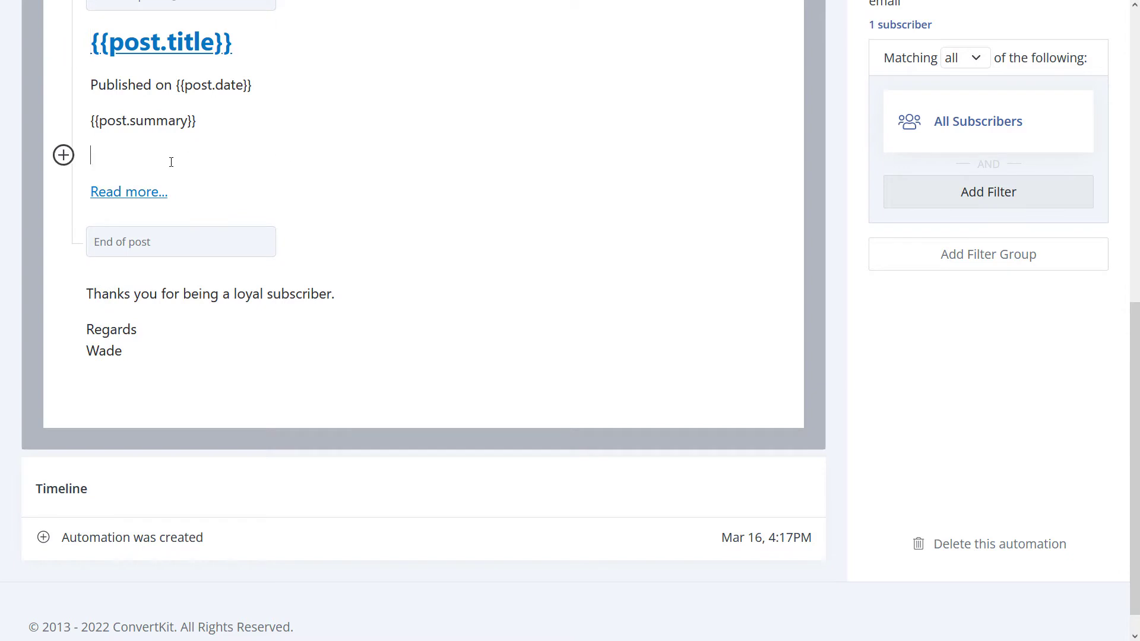
key("BackSpace")
left_click(171, 162)
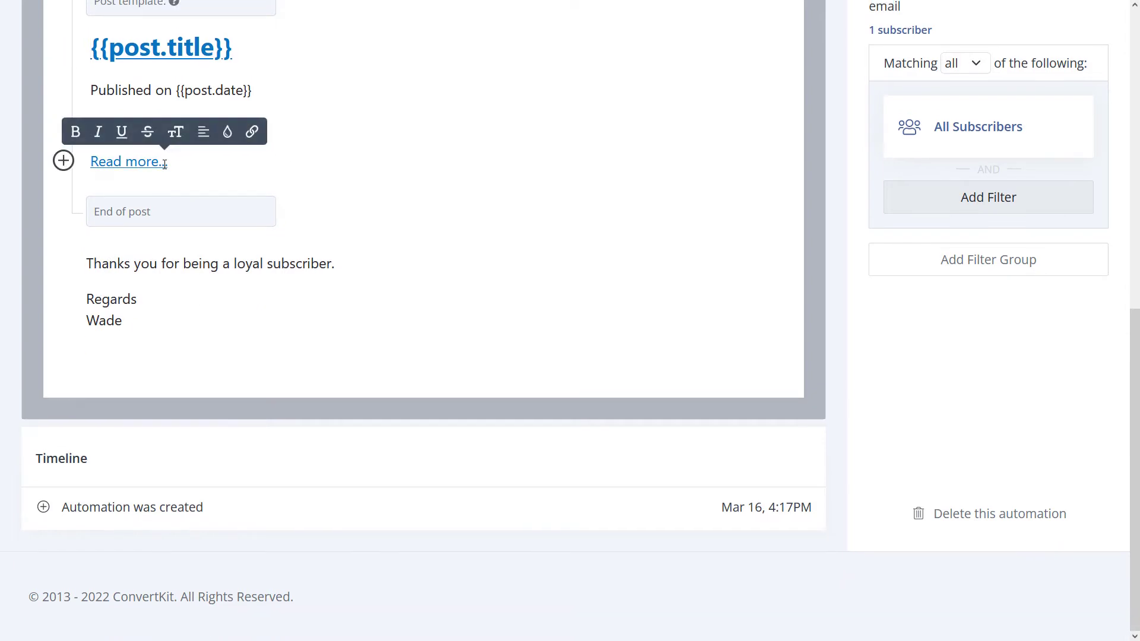
left_click(175, 90)
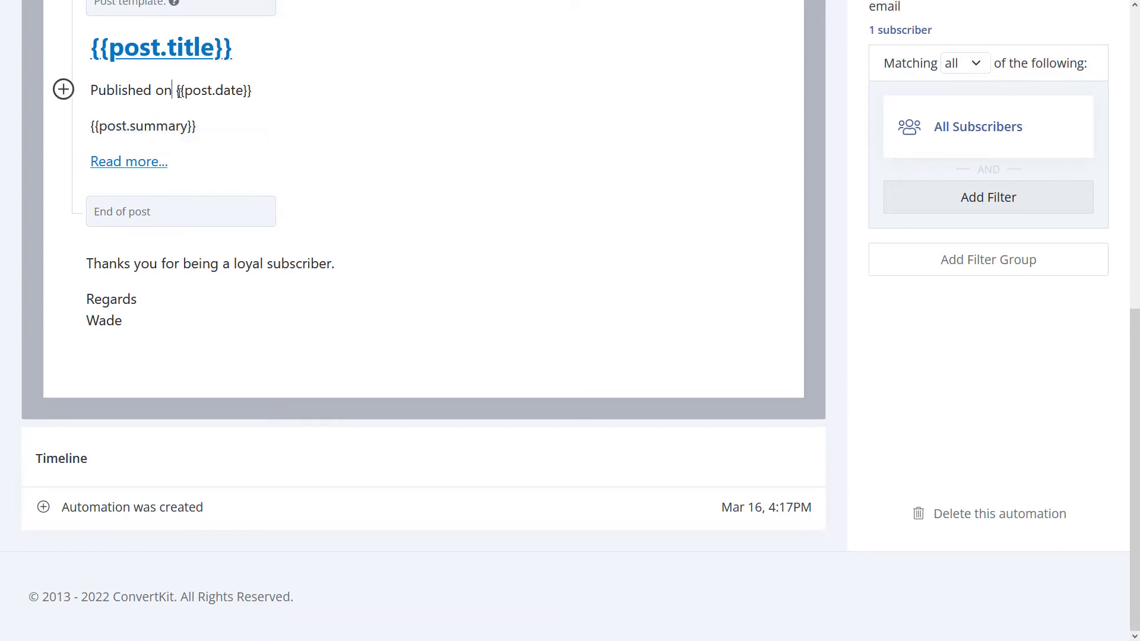
scroll(216, 169, "up", 2)
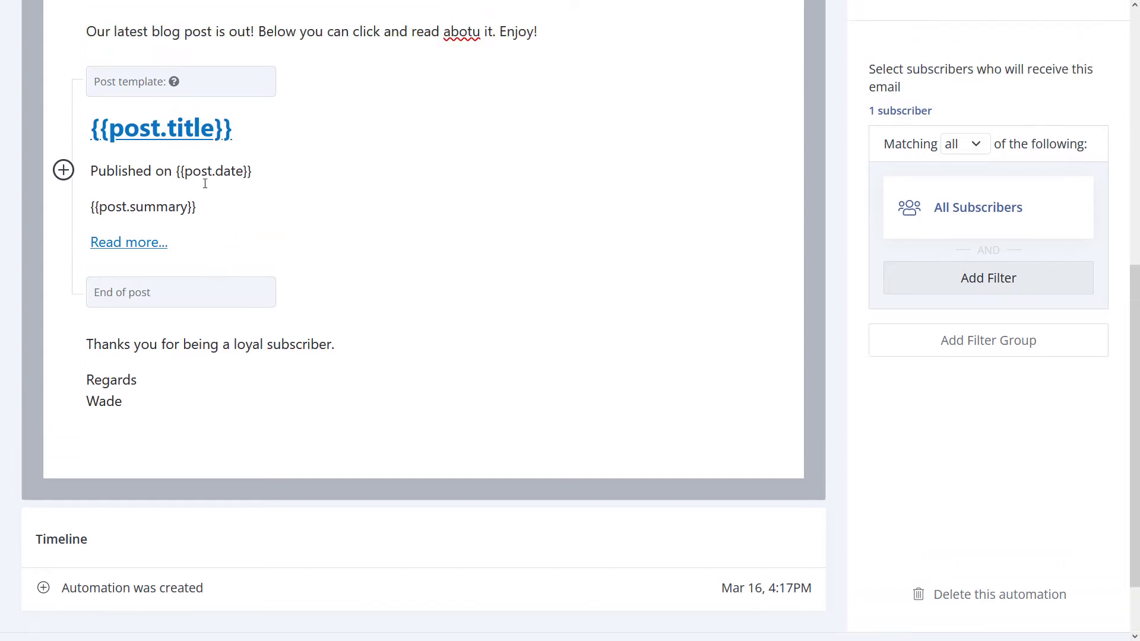
scroll(267, 262, "up", 4)
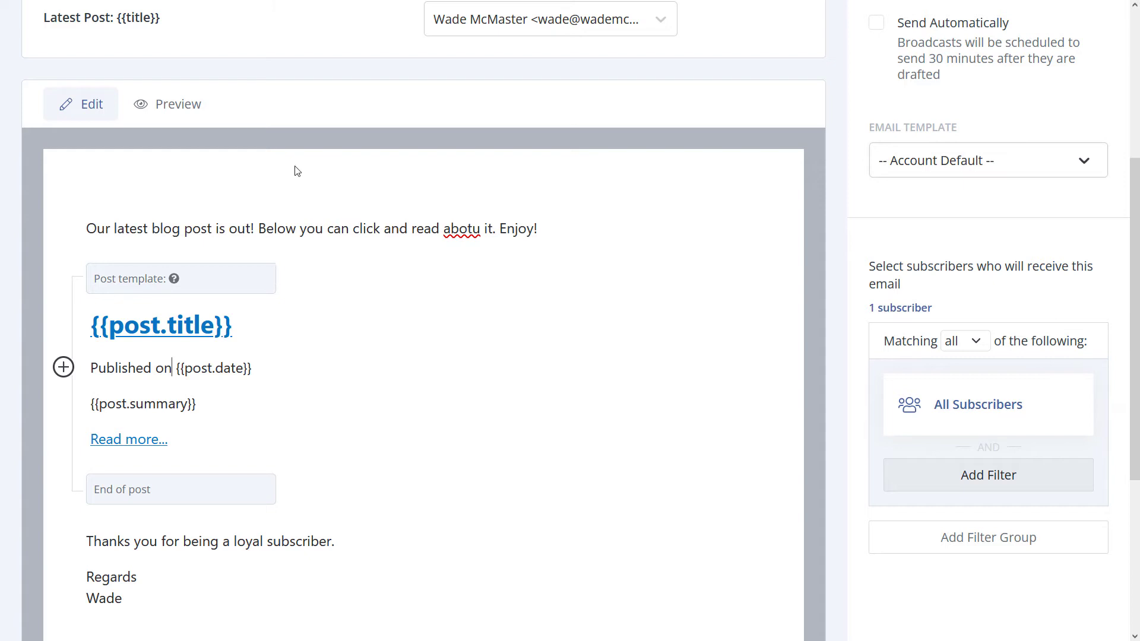
left_click(163, 105)
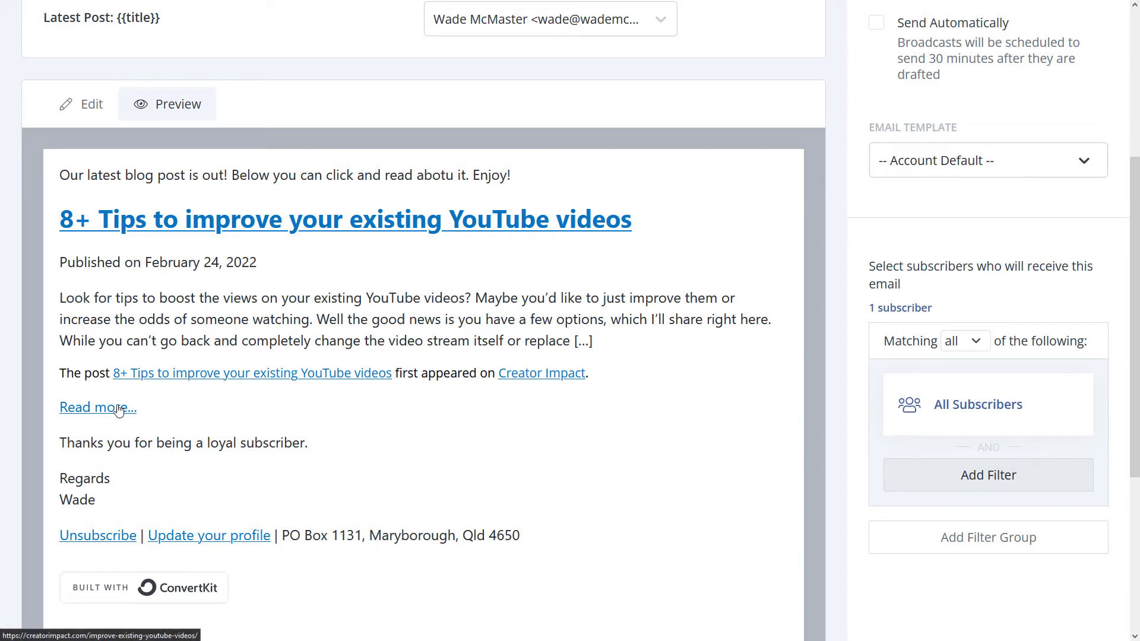
left_click(92, 107)
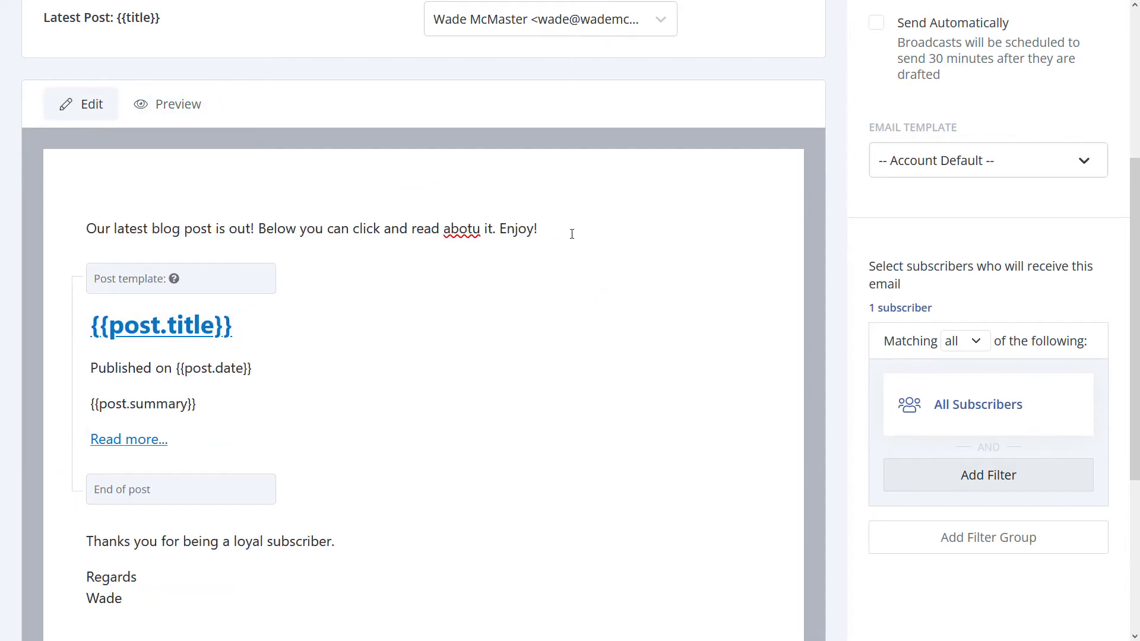
Step: Insert a divider below the intro line
key("Return")
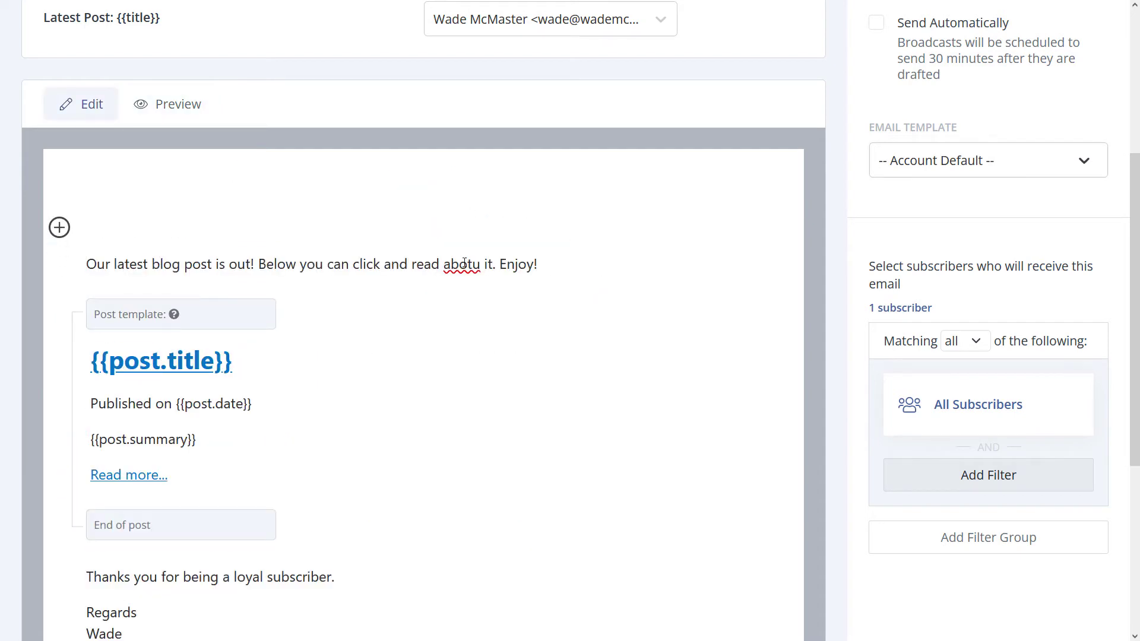
key("BackSpace")
key("Return")
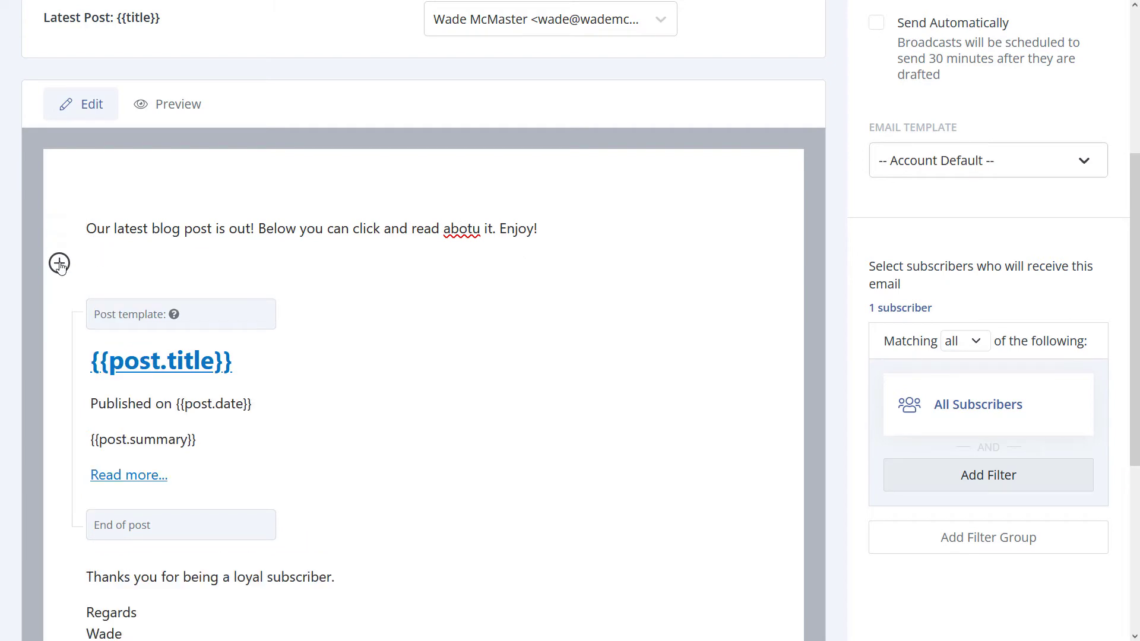
left_click(60, 263)
left_click(104, 383)
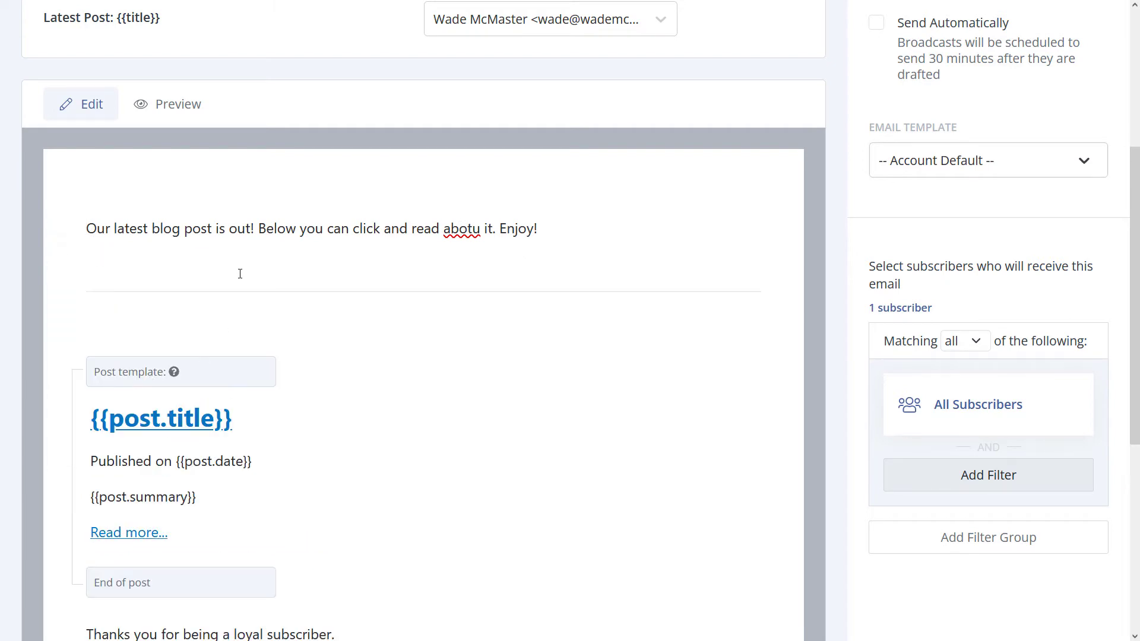
Step: Insert a divider above the thank-you line
scroll(126, 299, "down", 5)
left_click(89, 263)
key("Return")
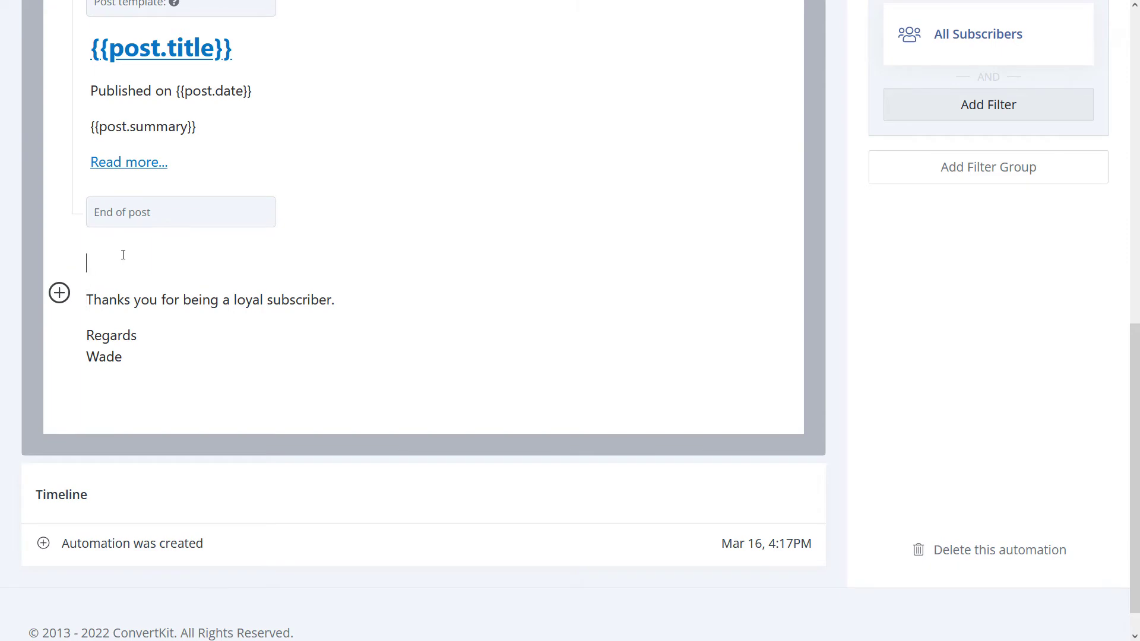
left_click(60, 263)
left_click(107, 399)
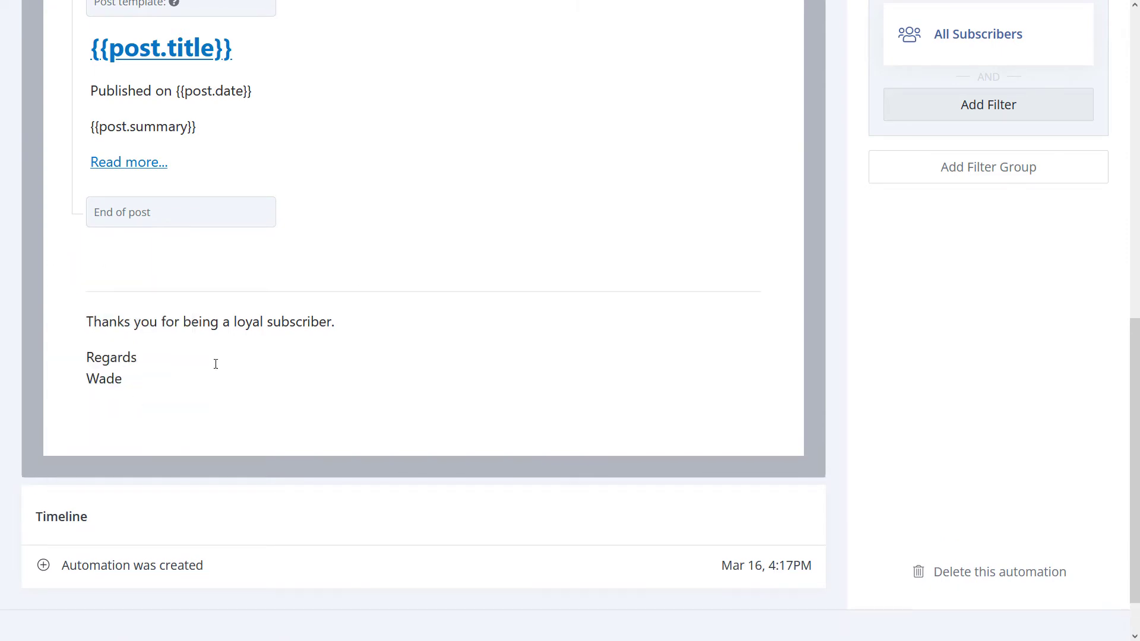
Step: Preview the email to check the dividers around the post block
scroll(368, 305, "up", 3)
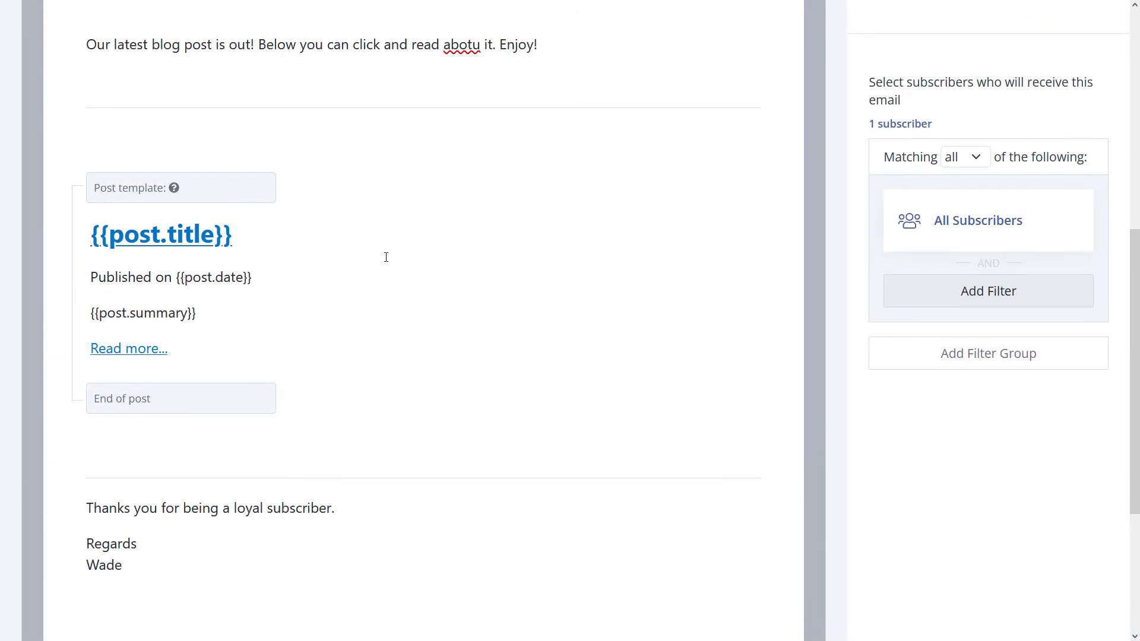
scroll(238, 225, "up", 5)
left_click(187, 204)
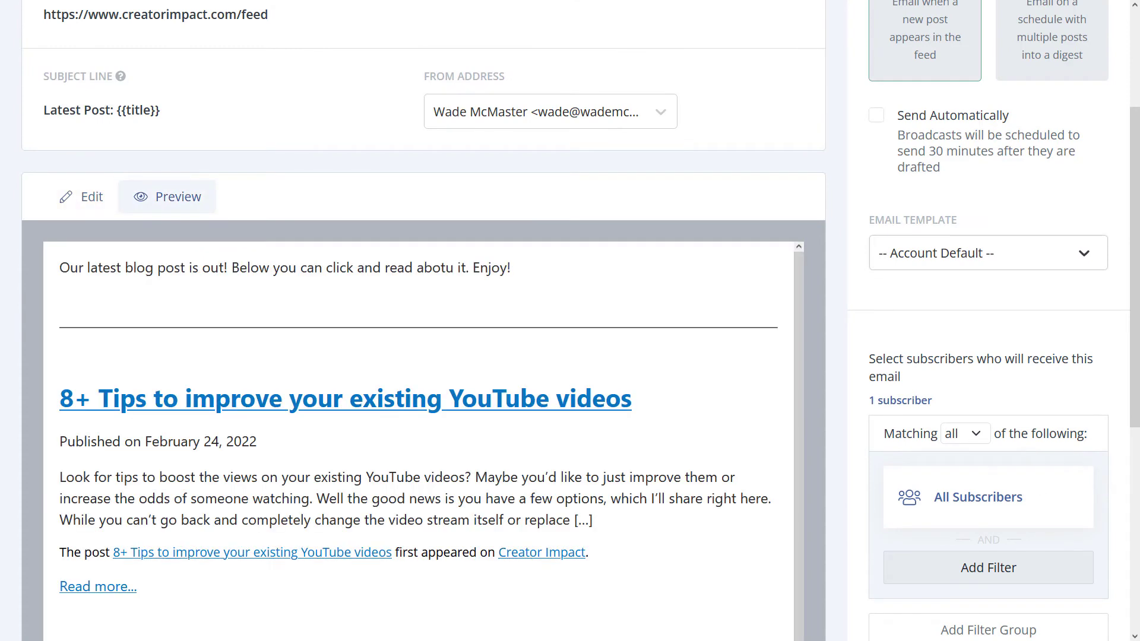
scroll(310, 374, "down", 1)
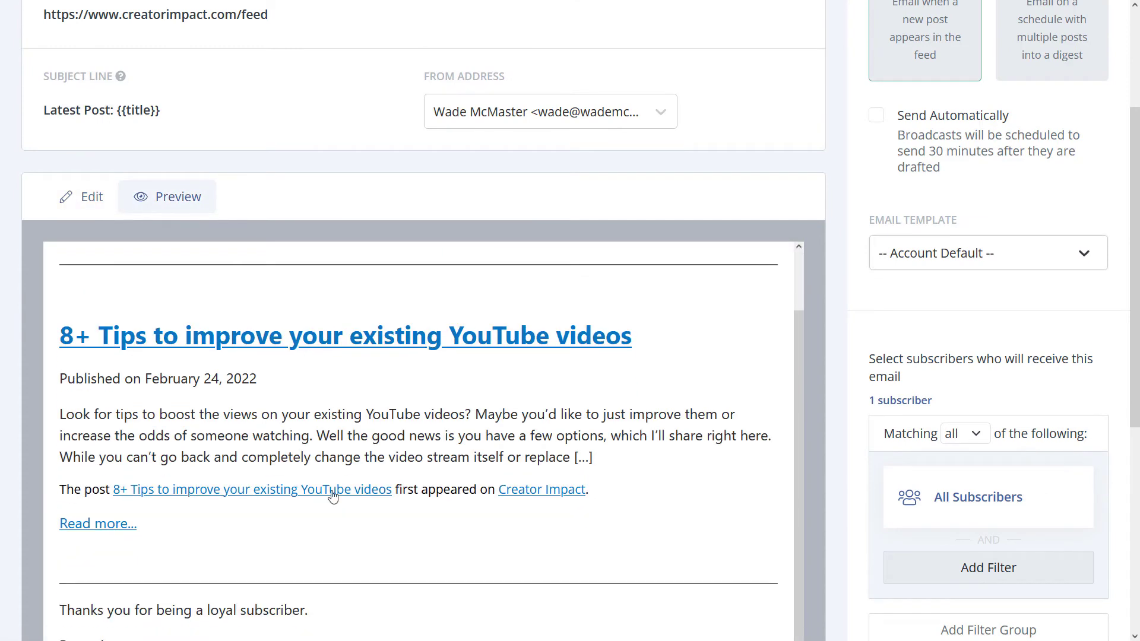
scroll(333, 496, "up", 1)
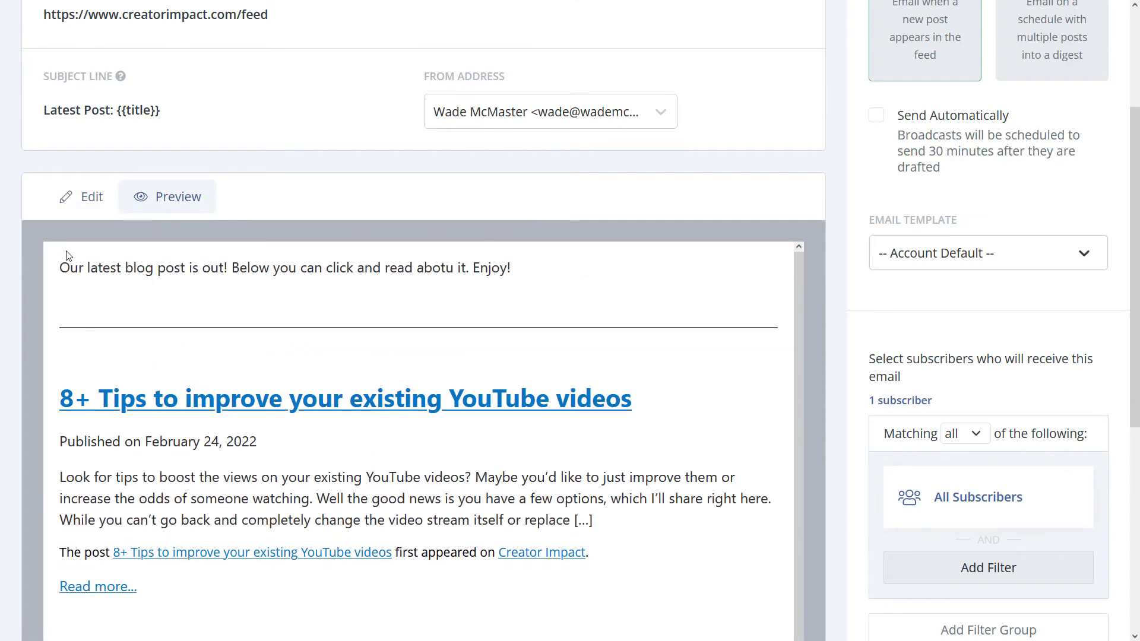
Step: Make it a digest drafted Mondays at 8am with Send Automatically turned on
left_click(83, 207)
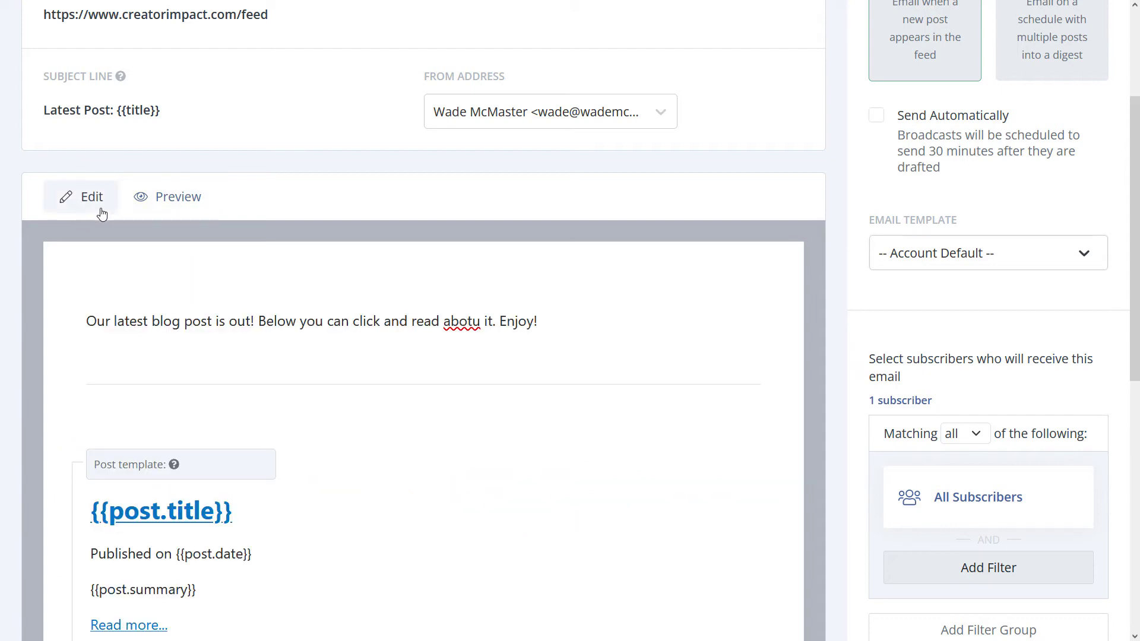
scroll(387, 368, "up", 5)
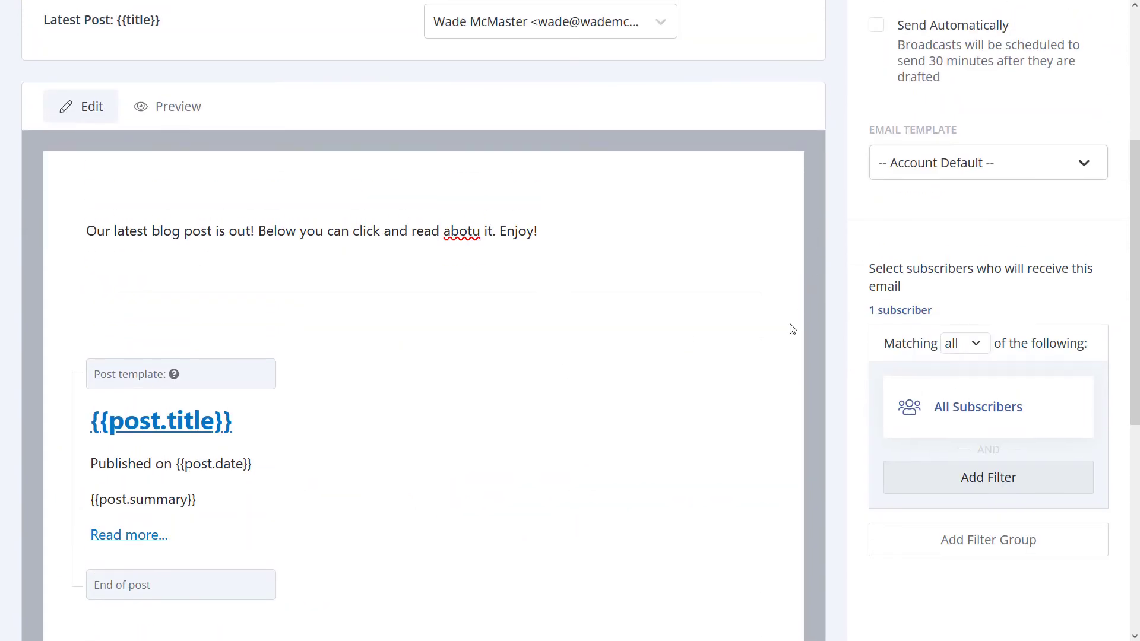
left_click(1043, 122)
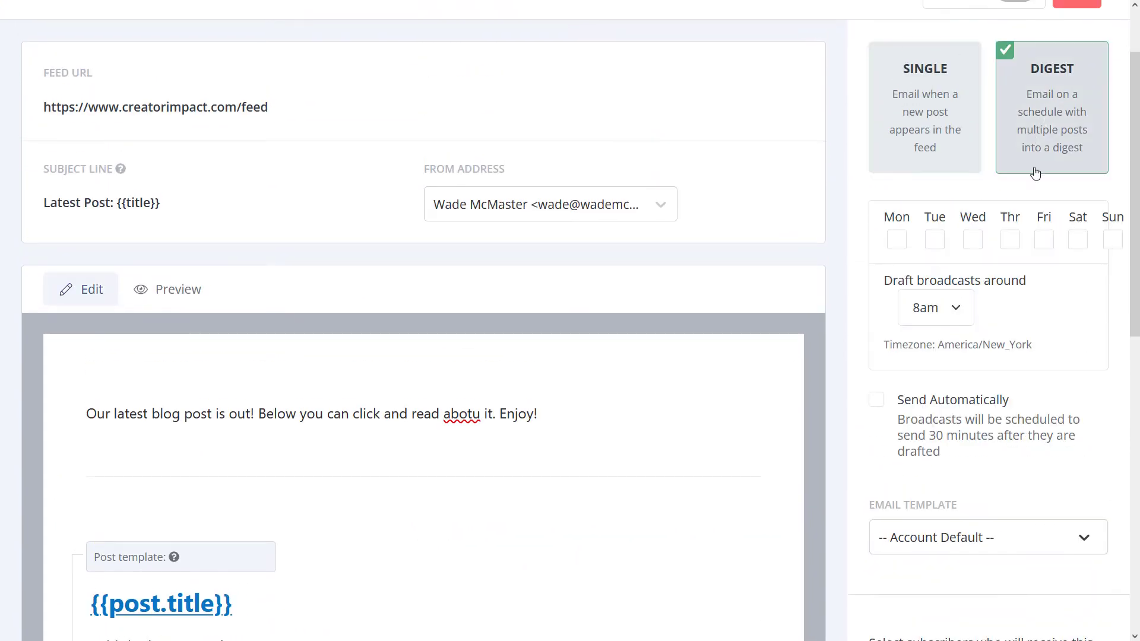
left_click(897, 243)
left_click(956, 313)
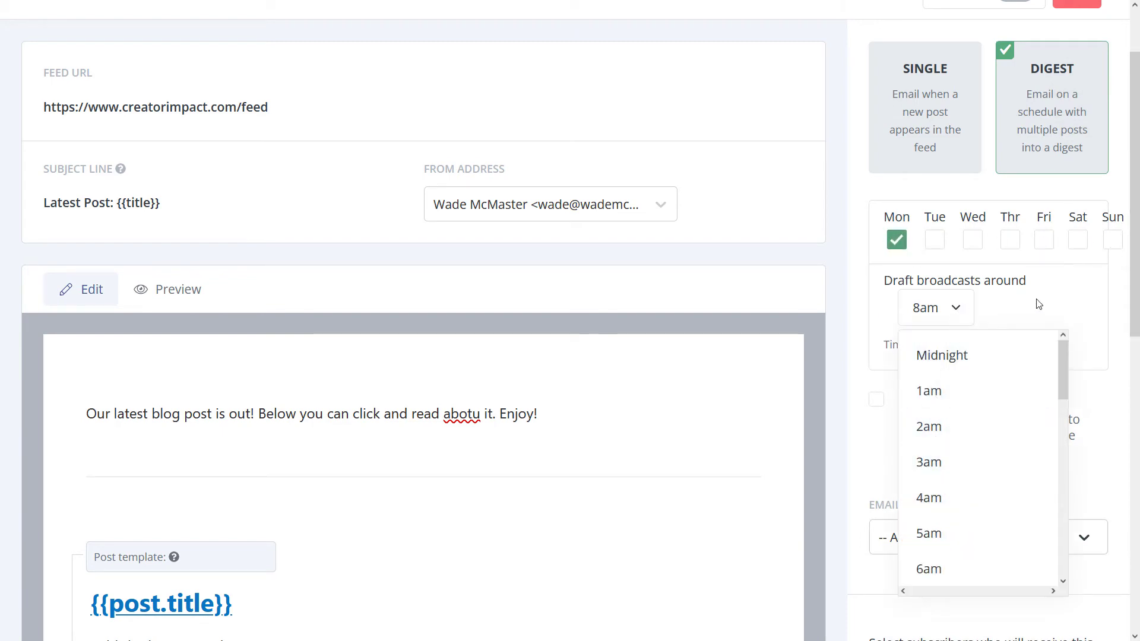
left_click(950, 320)
scroll(971, 318, "down", 1)
scroll(971, 317, "down", 1)
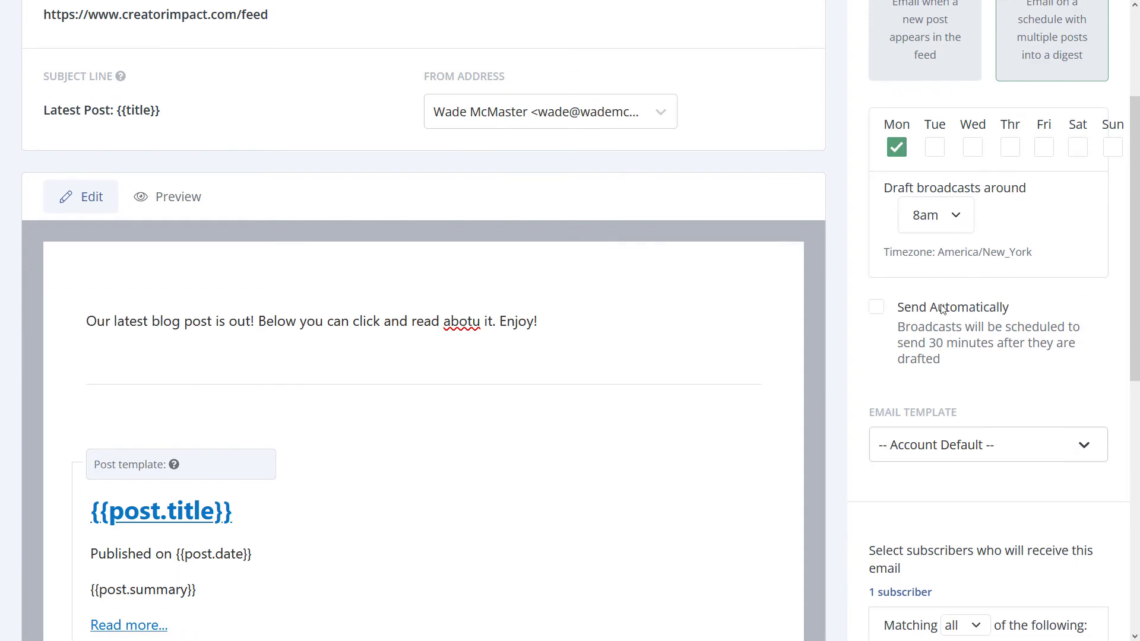
left_click(877, 311)
scroll(875, 312, "down", 6)
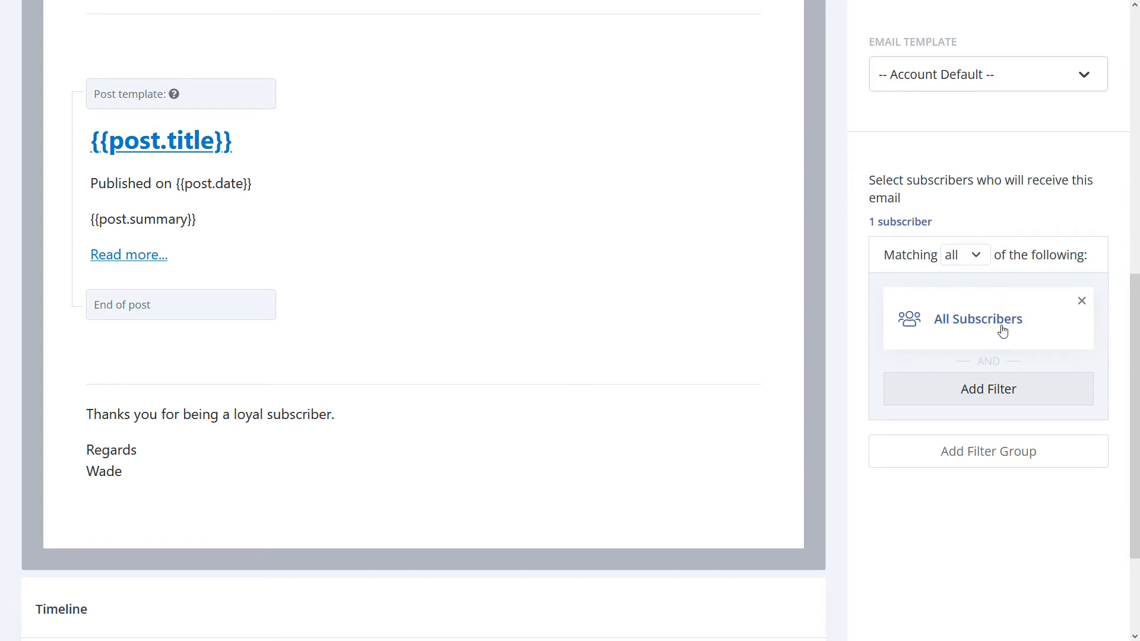
left_click(999, 404)
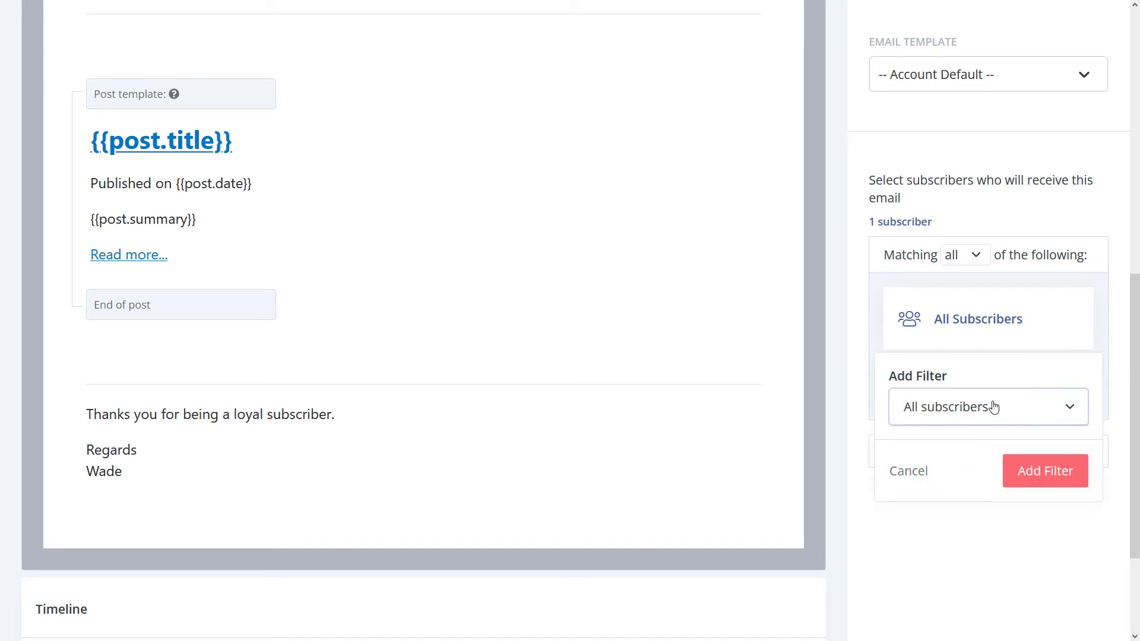
left_click(973, 408)
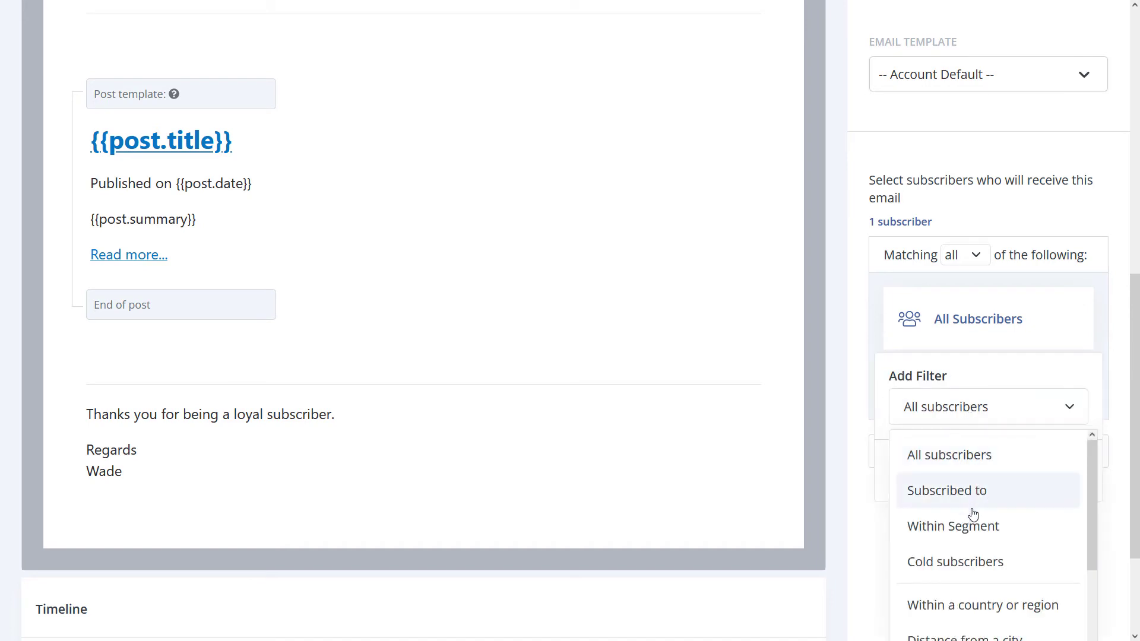
scroll(973, 519, "down", 2)
scroll(974, 519, "down", 1)
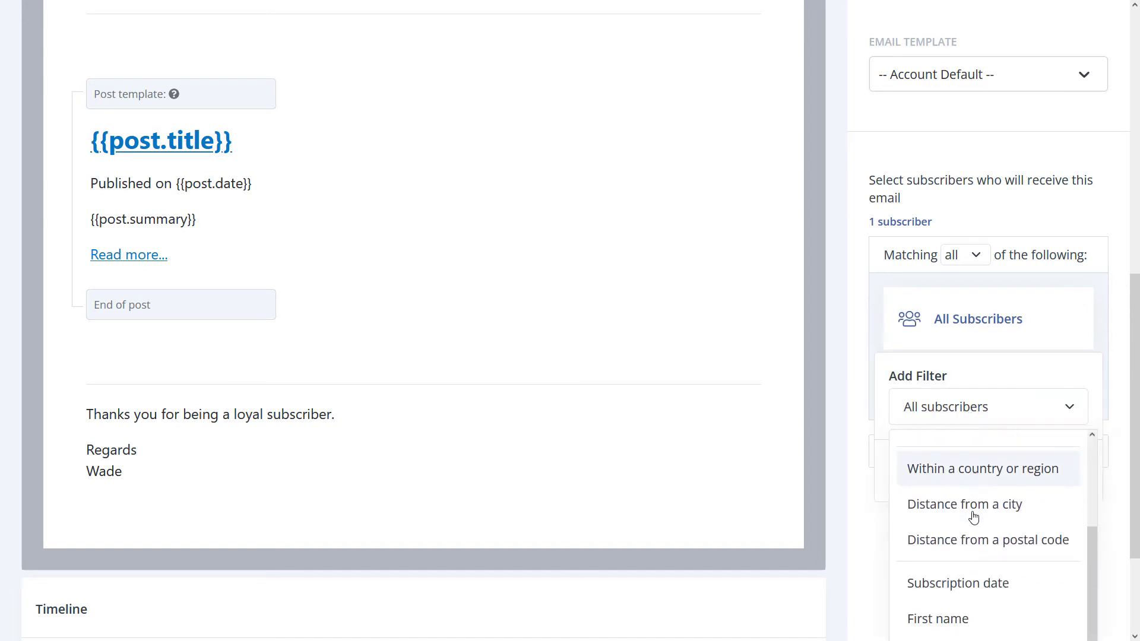
scroll(974, 534, "up", 3)
left_click(1126, 222)
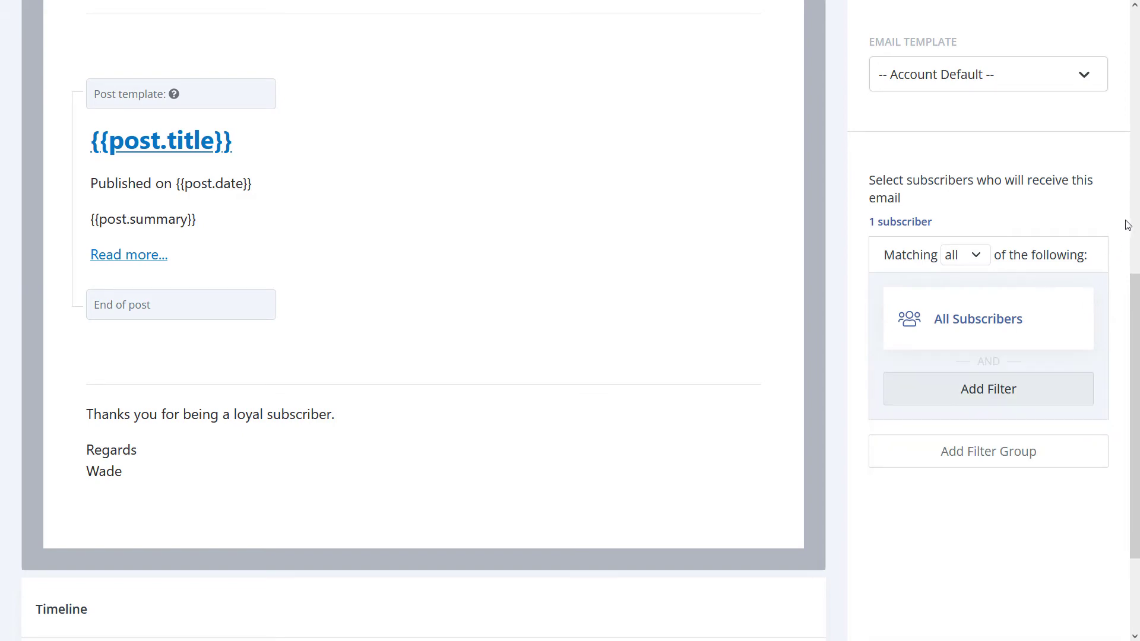
left_click_drag(1130, 450, 1136, 140)
left_click(1088, 344)
Step: Preview the rendered digest, scrolling from '8+ Tips to improve your existing YouTube videos' back to July 2021 posts
scroll(293, 200, "down", 5)
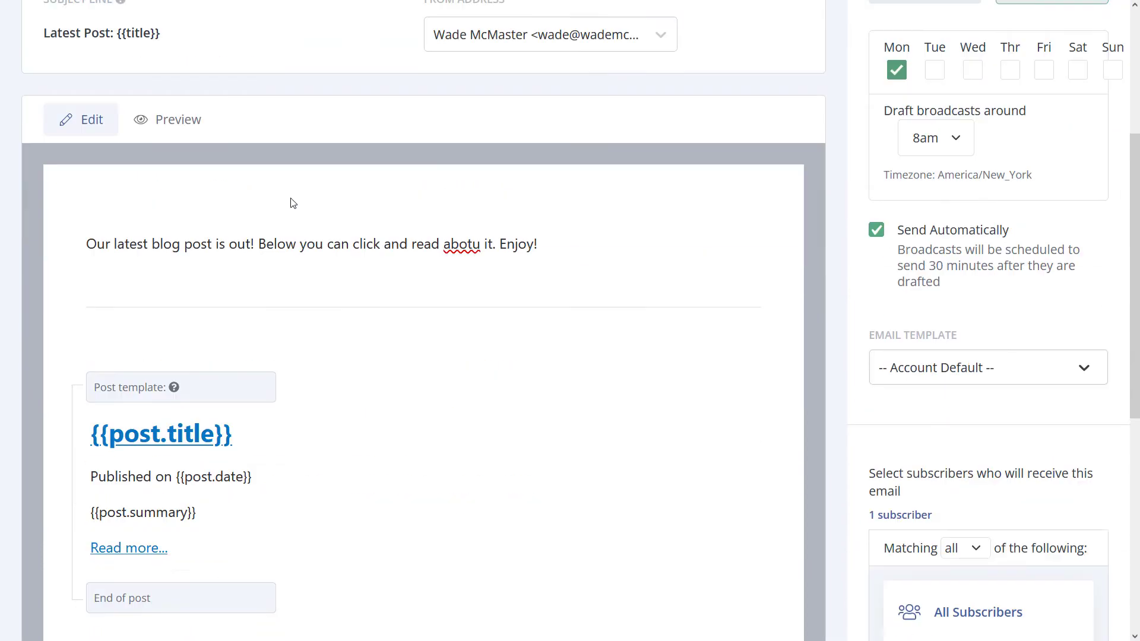
scroll(1062, 154, "up", 5)
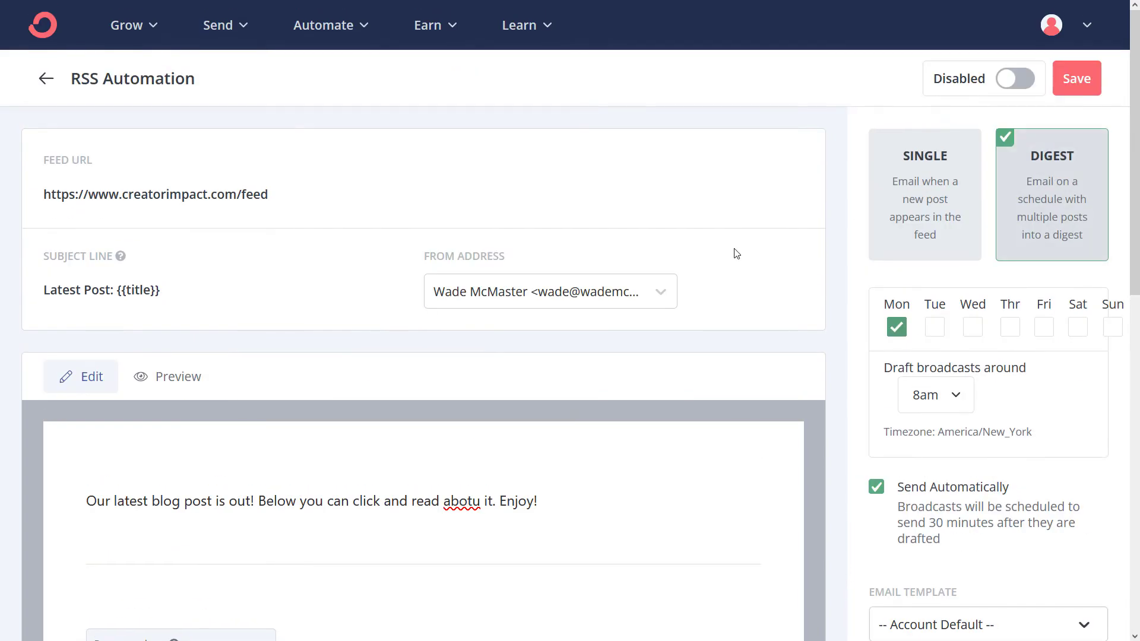
left_click(186, 385)
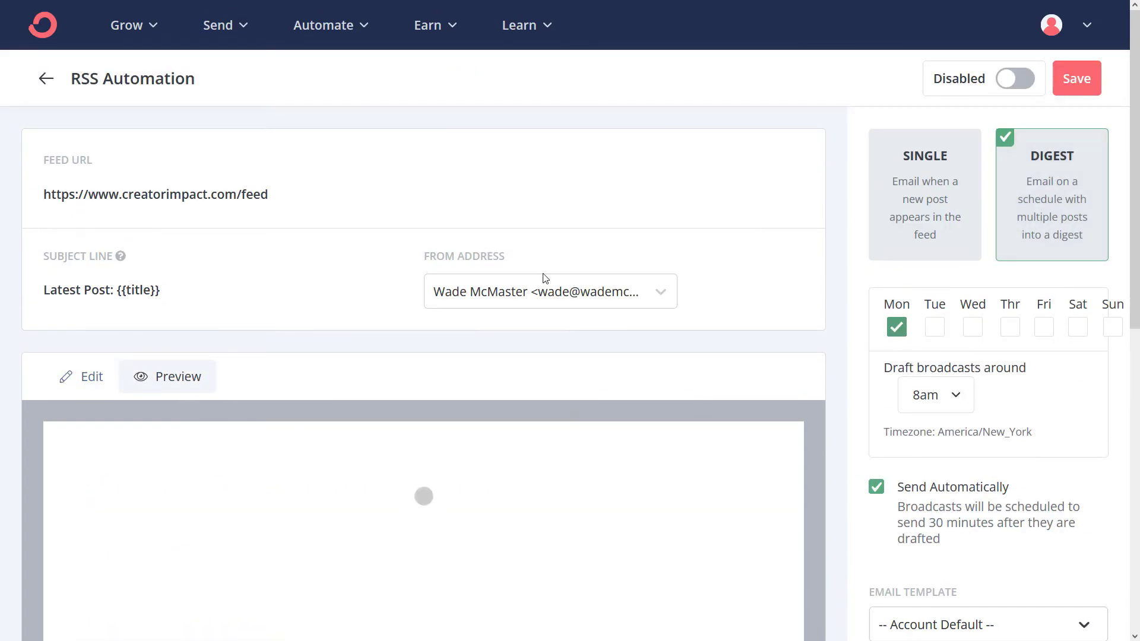
scroll(545, 278, "down", 5)
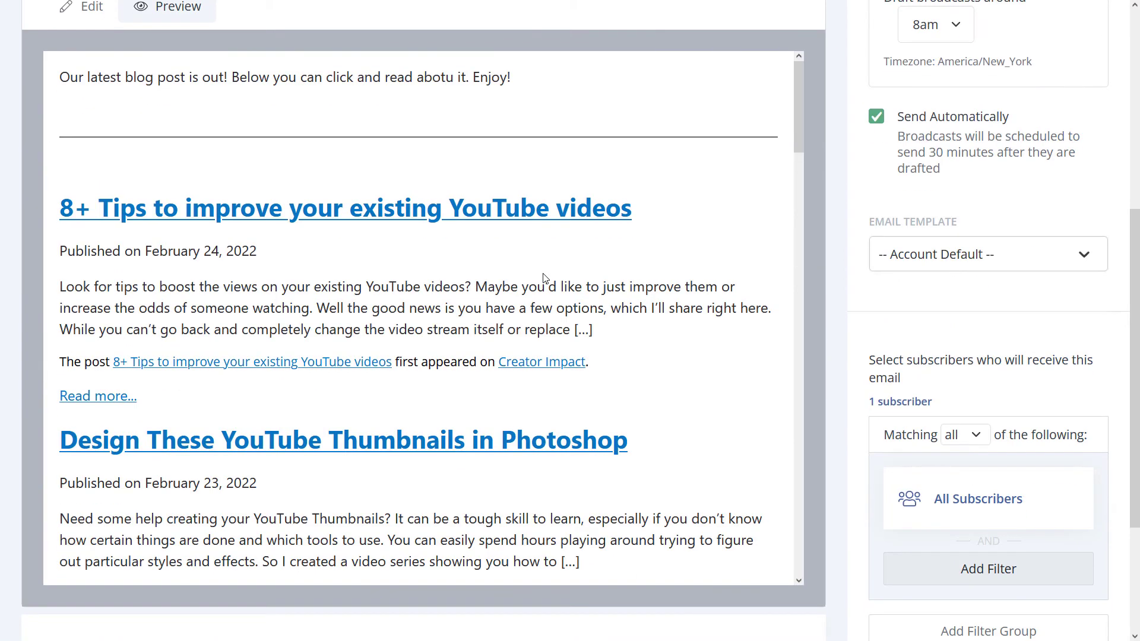
scroll(547, 288, "down", 10)
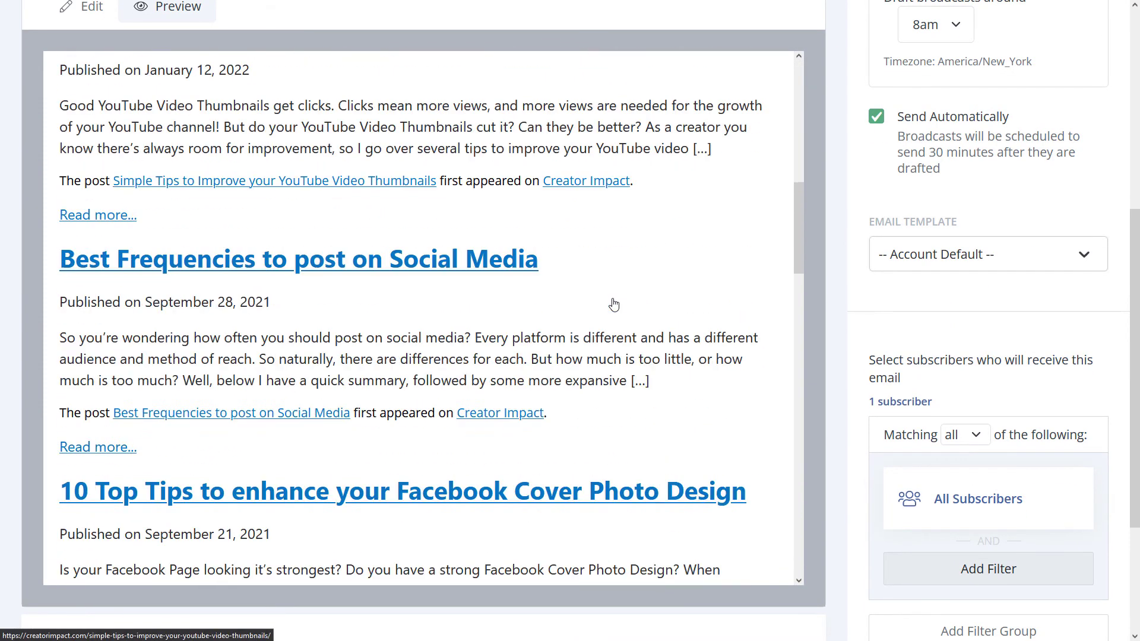
left_click_drag(796, 234, 832, 88)
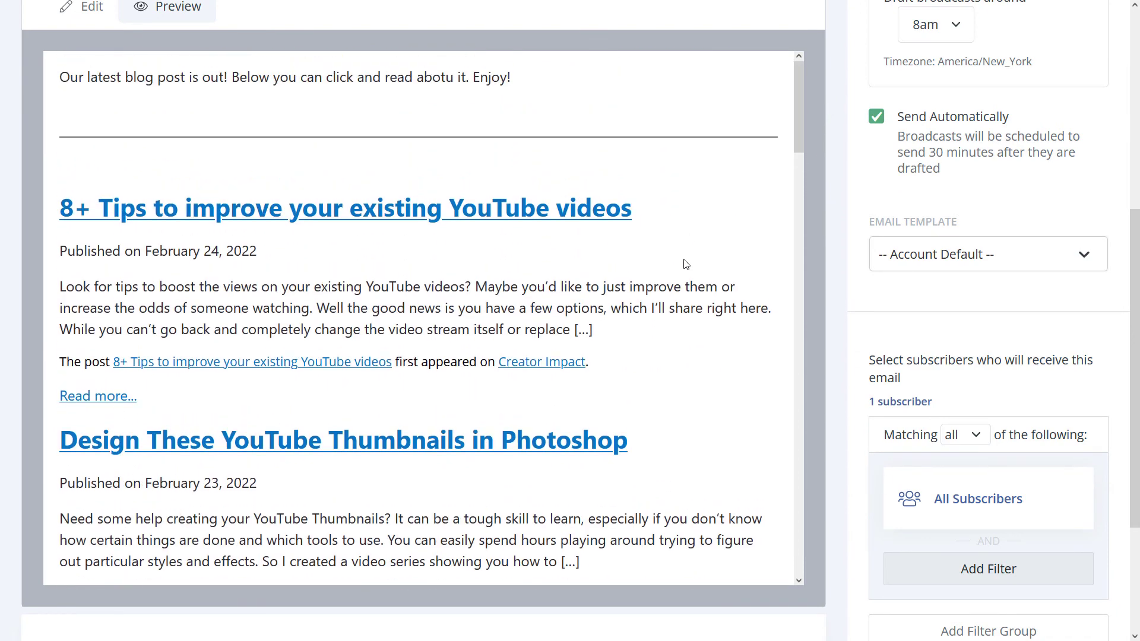
scroll(686, 264, "up", 3)
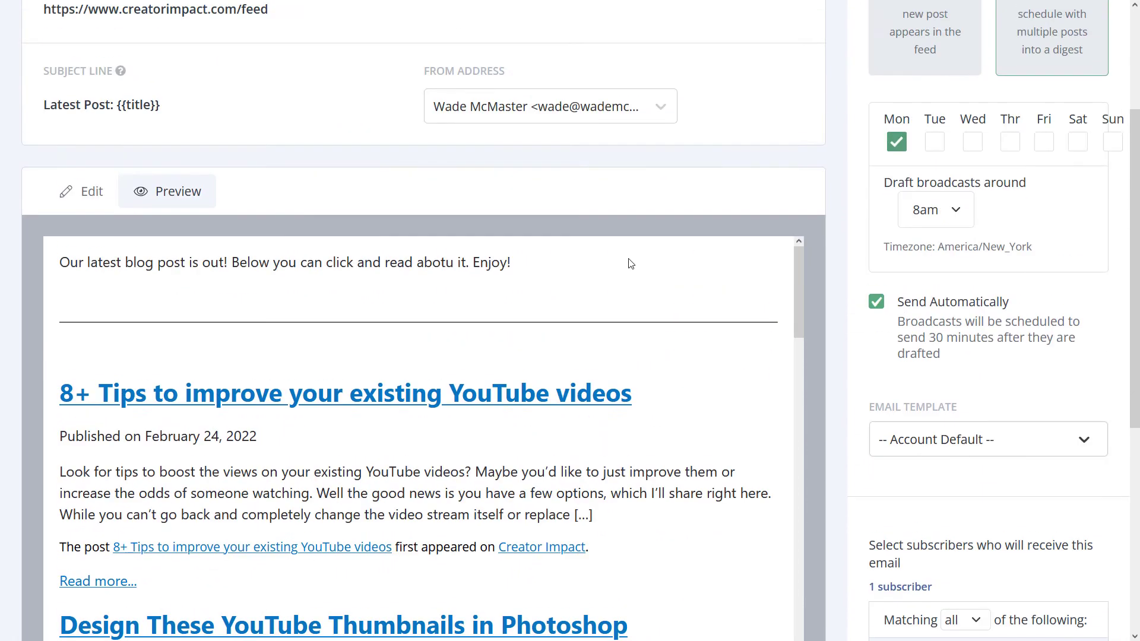
Step: Add a divider after the Read more link at the end of the post template
left_click(89, 195)
scroll(223, 305, "down", 5)
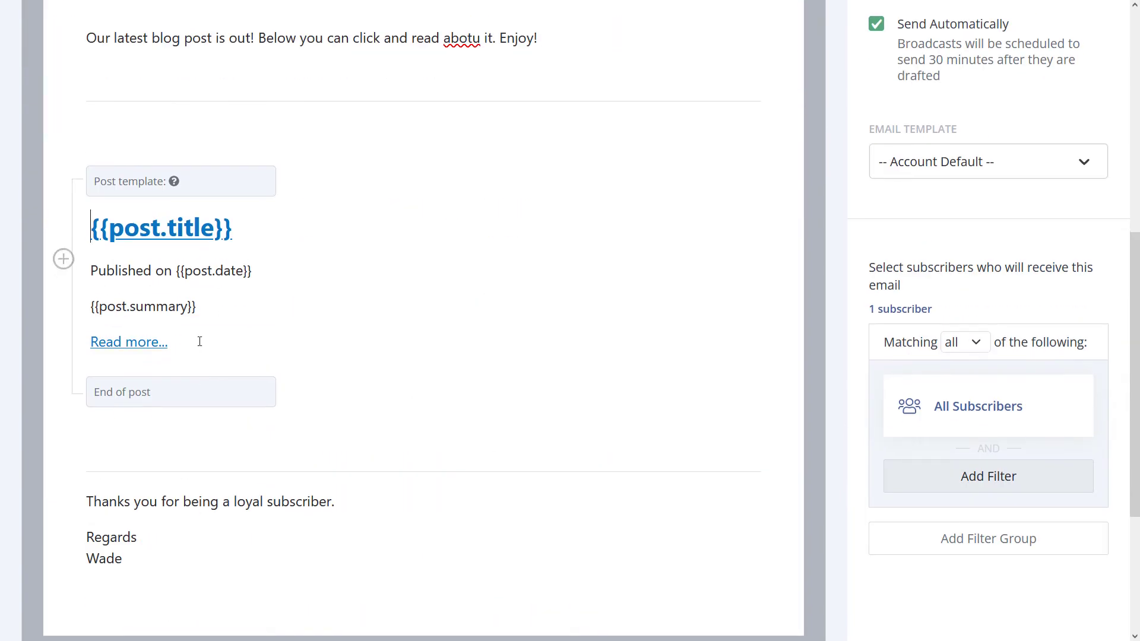
left_click(177, 343)
key("Return")
left_click(64, 376)
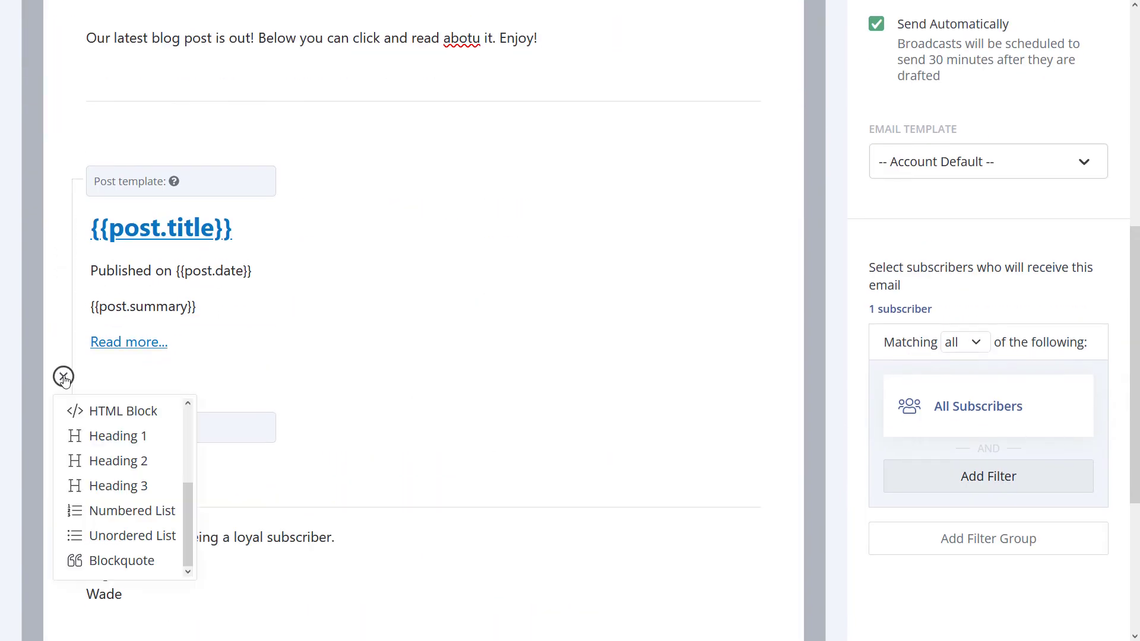
scroll(111, 467, "down", 2)
scroll(113, 467, "down", 2)
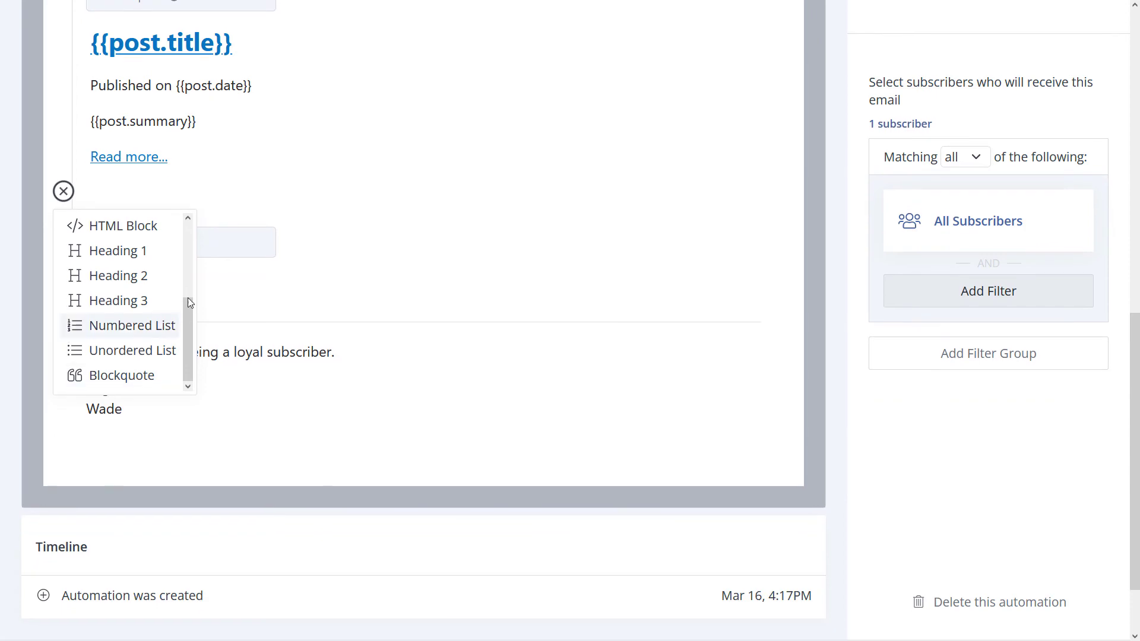
left_click_drag(190, 331, 191, 289)
scroll(119, 309, "up", 1)
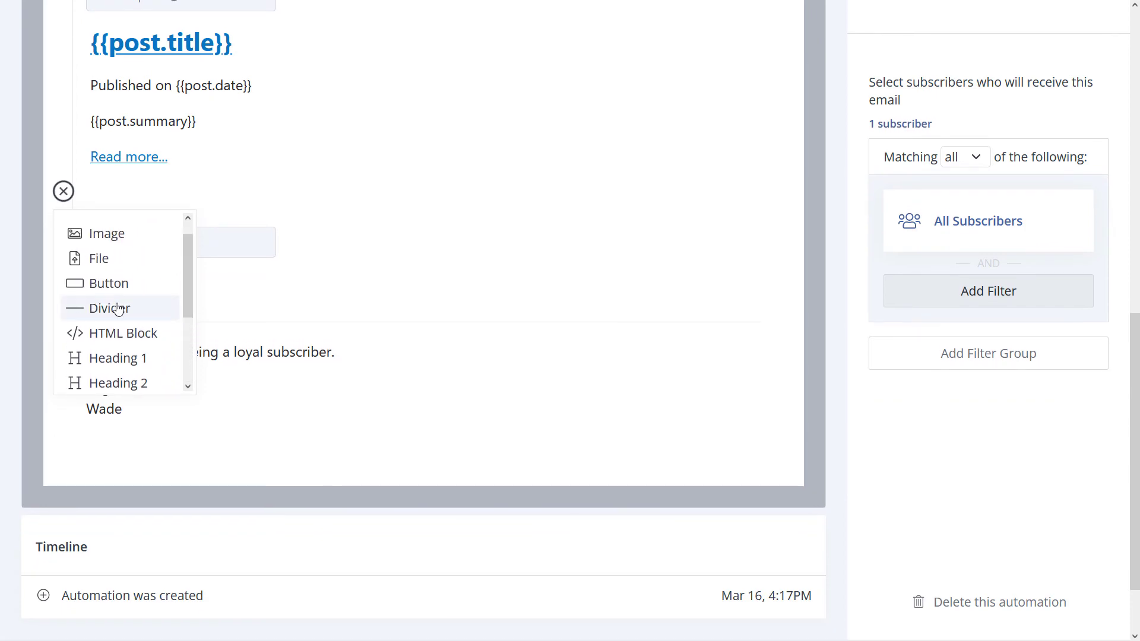
left_click(118, 308)
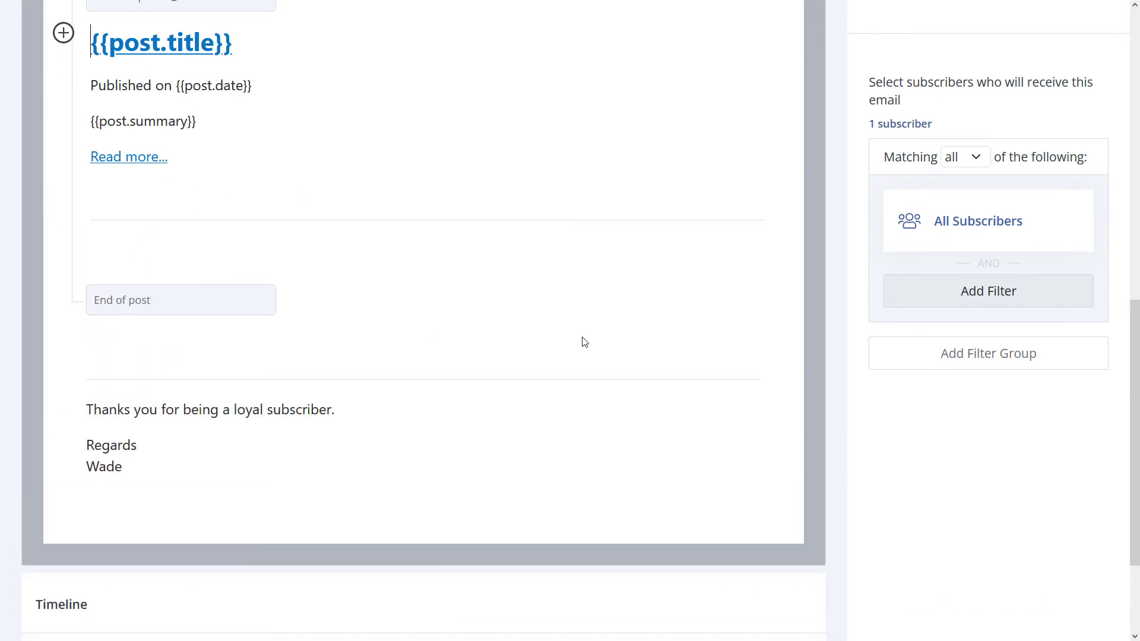
Step: Preview the digest to confirm each post is separated by a line
scroll(633, 440, "up", 10)
left_click(199, 196)
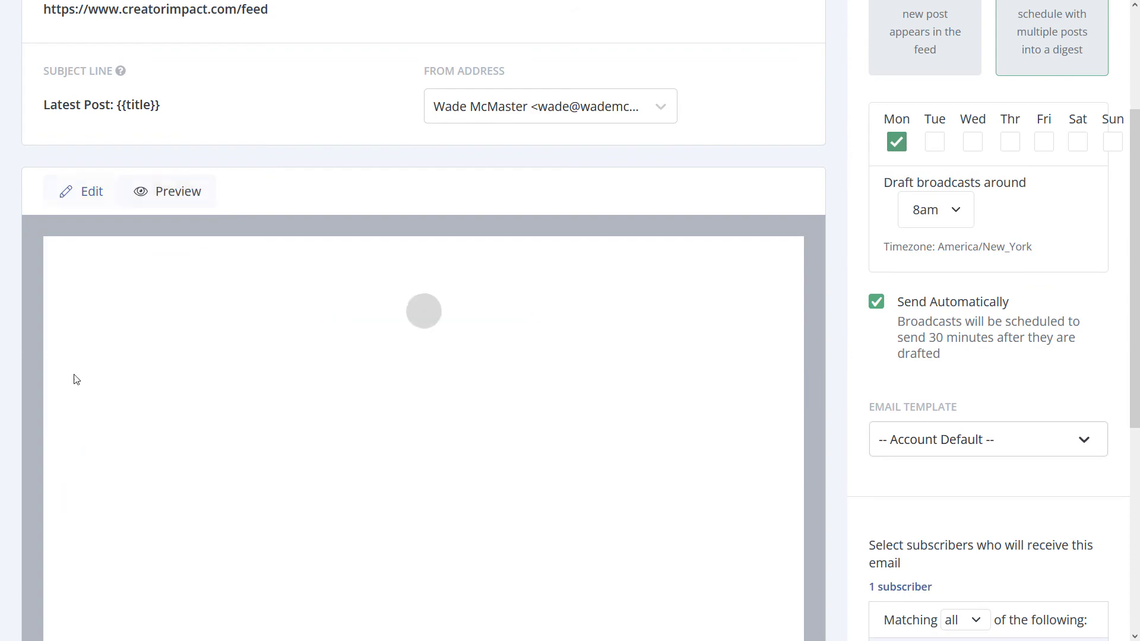
scroll(349, 378, "down", 15)
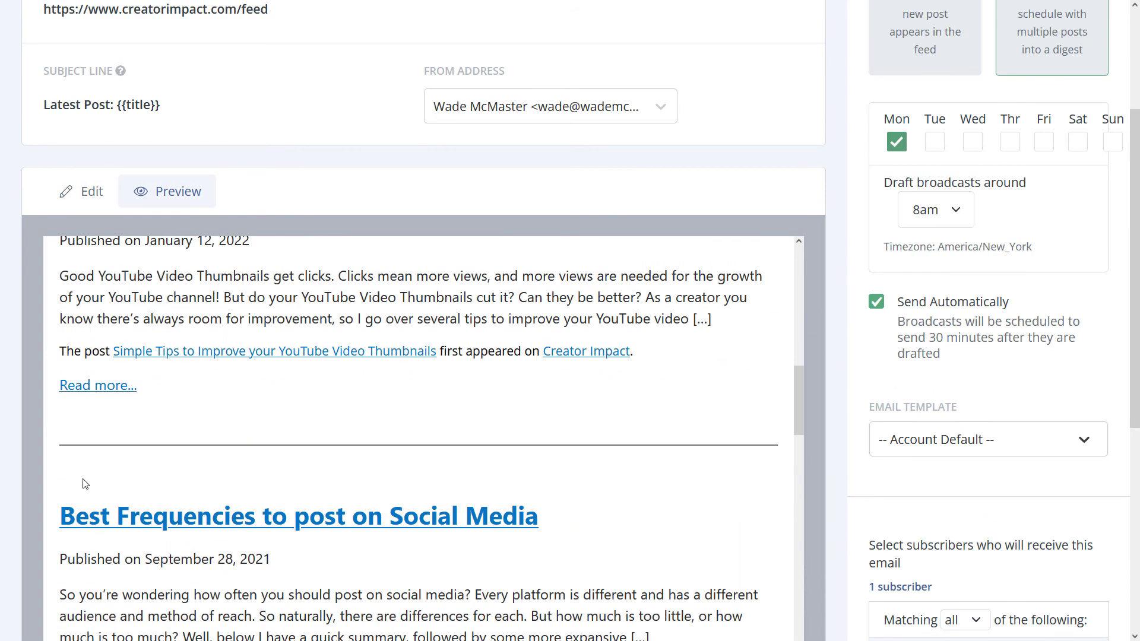
scroll(84, 484, "up", 13)
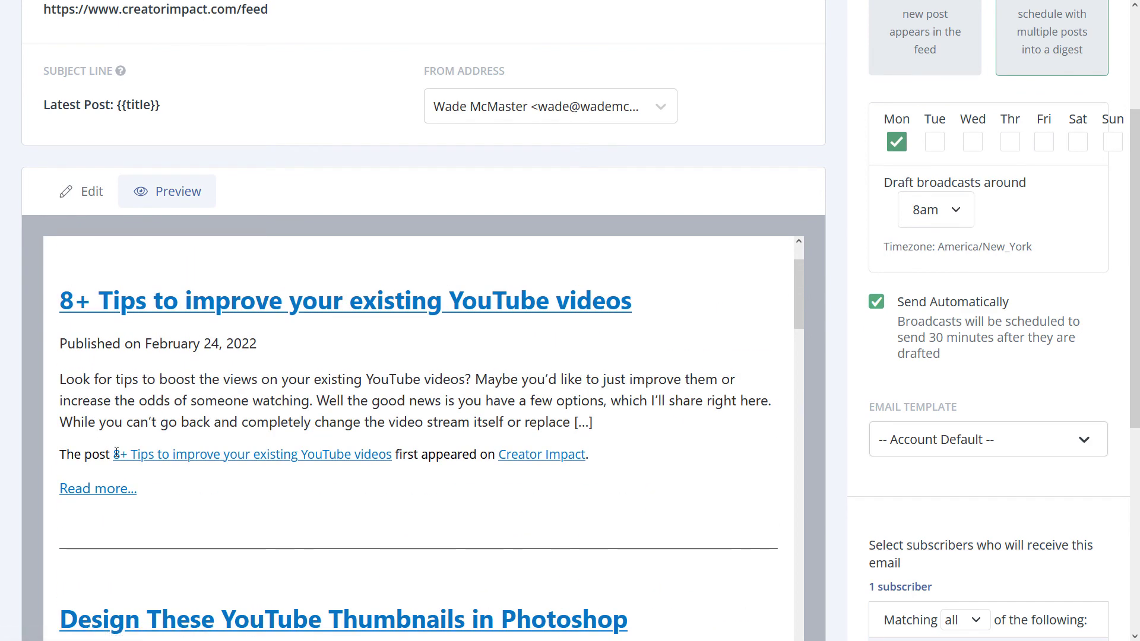
scroll(323, 313, "up", 6)
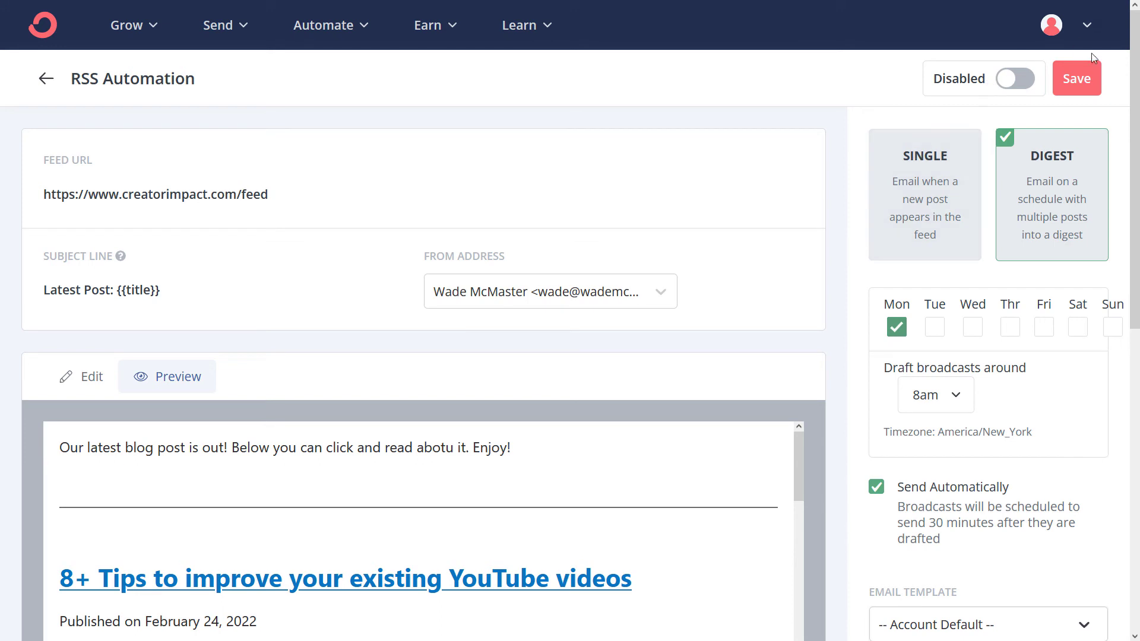
Step: Save the creatorimpact feed automation as Enabled and return to the RSS feeds list
left_click(1080, 91)
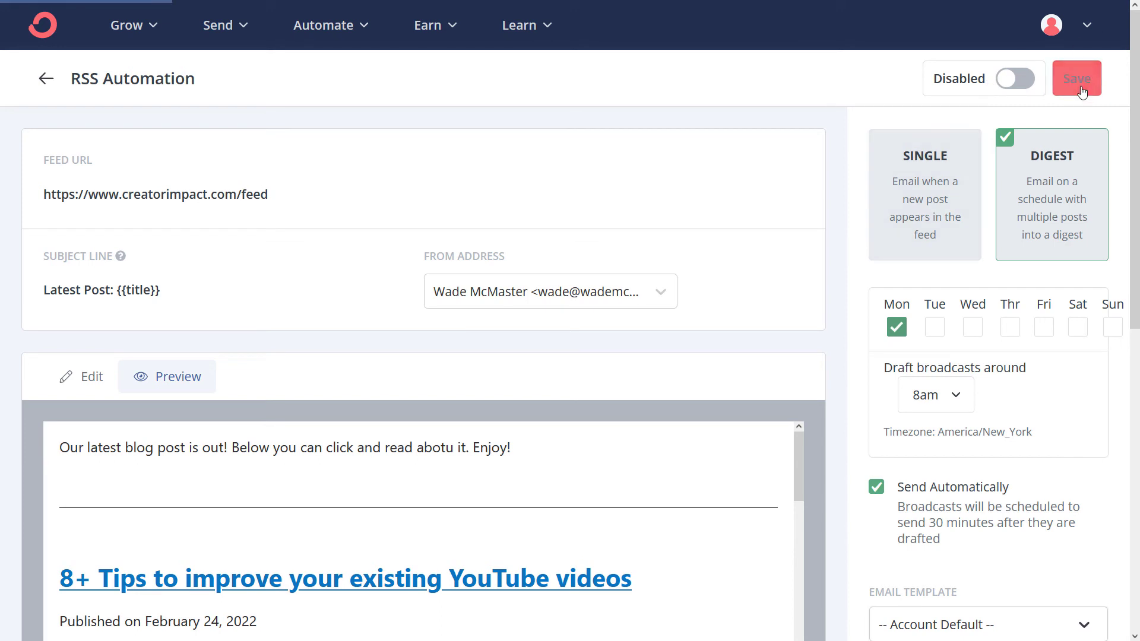
left_click(1014, 84)
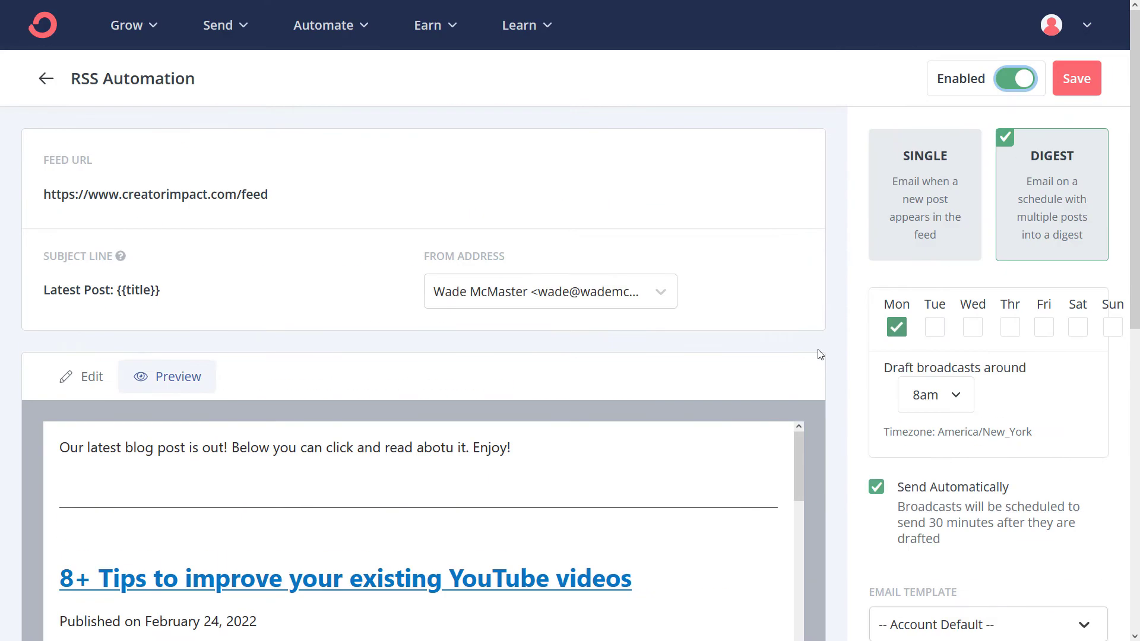
left_click(1078, 81)
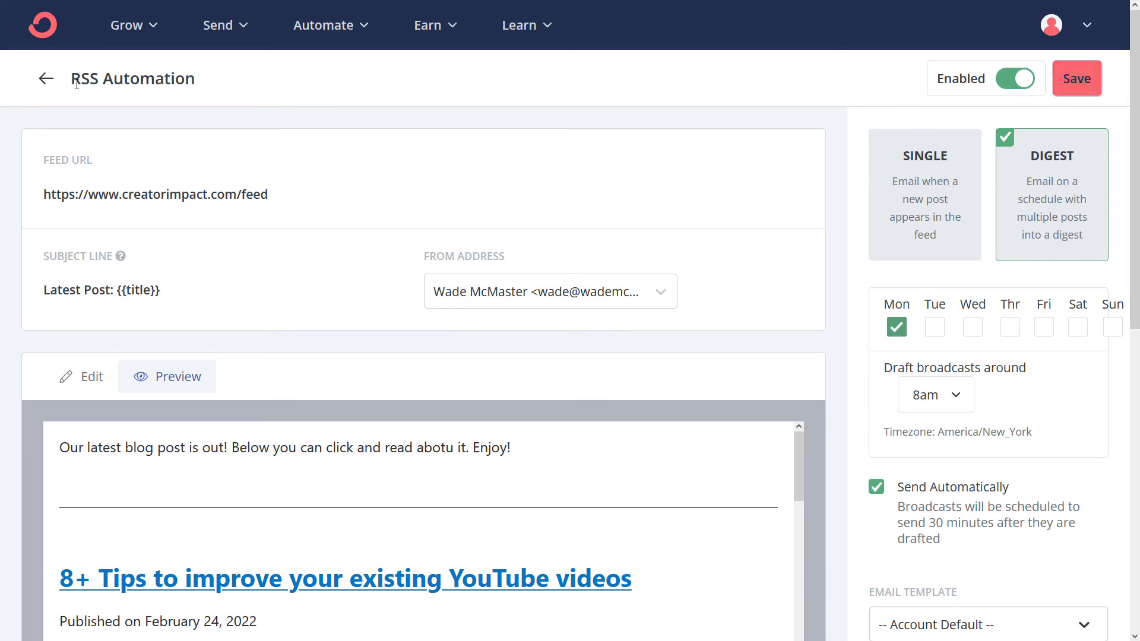
left_click(46, 79)
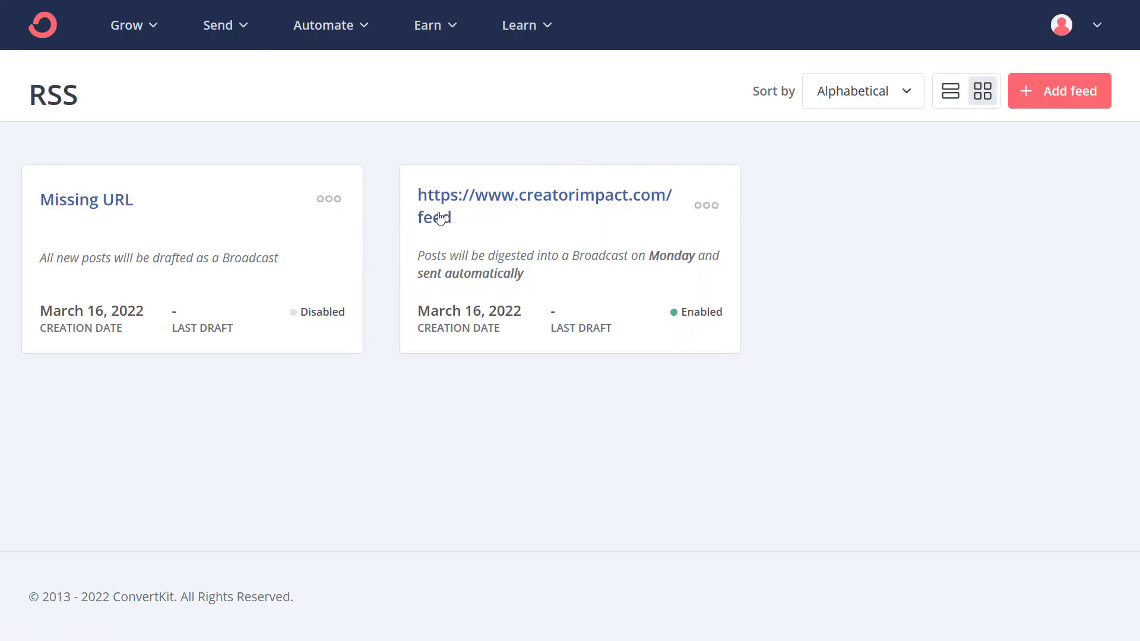
left_click_drag(472, 257, 668, 261)
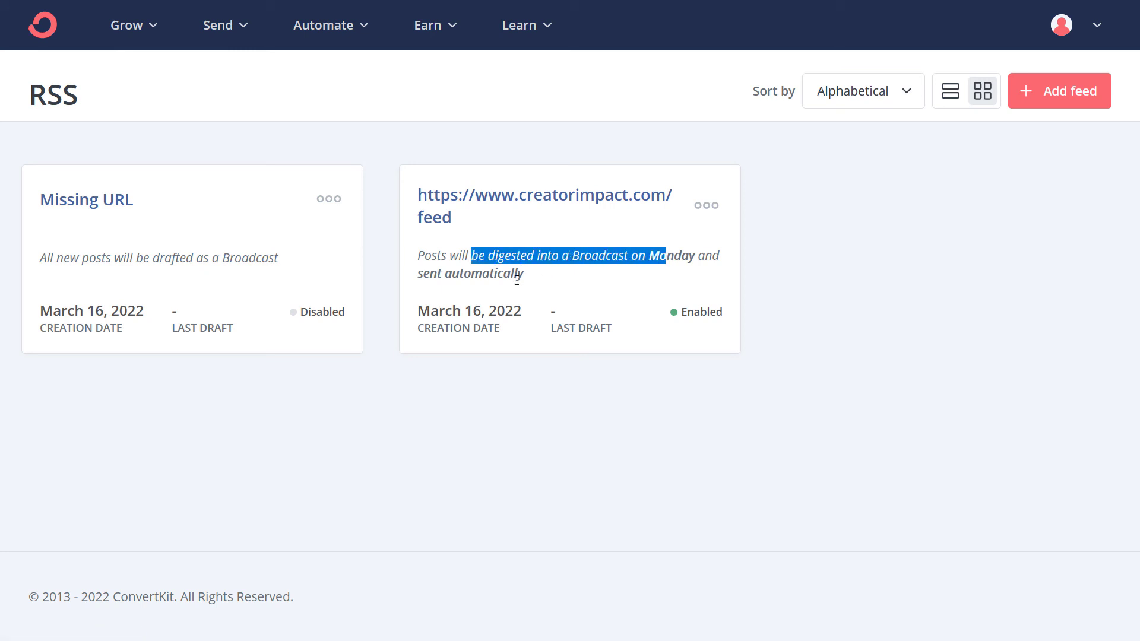